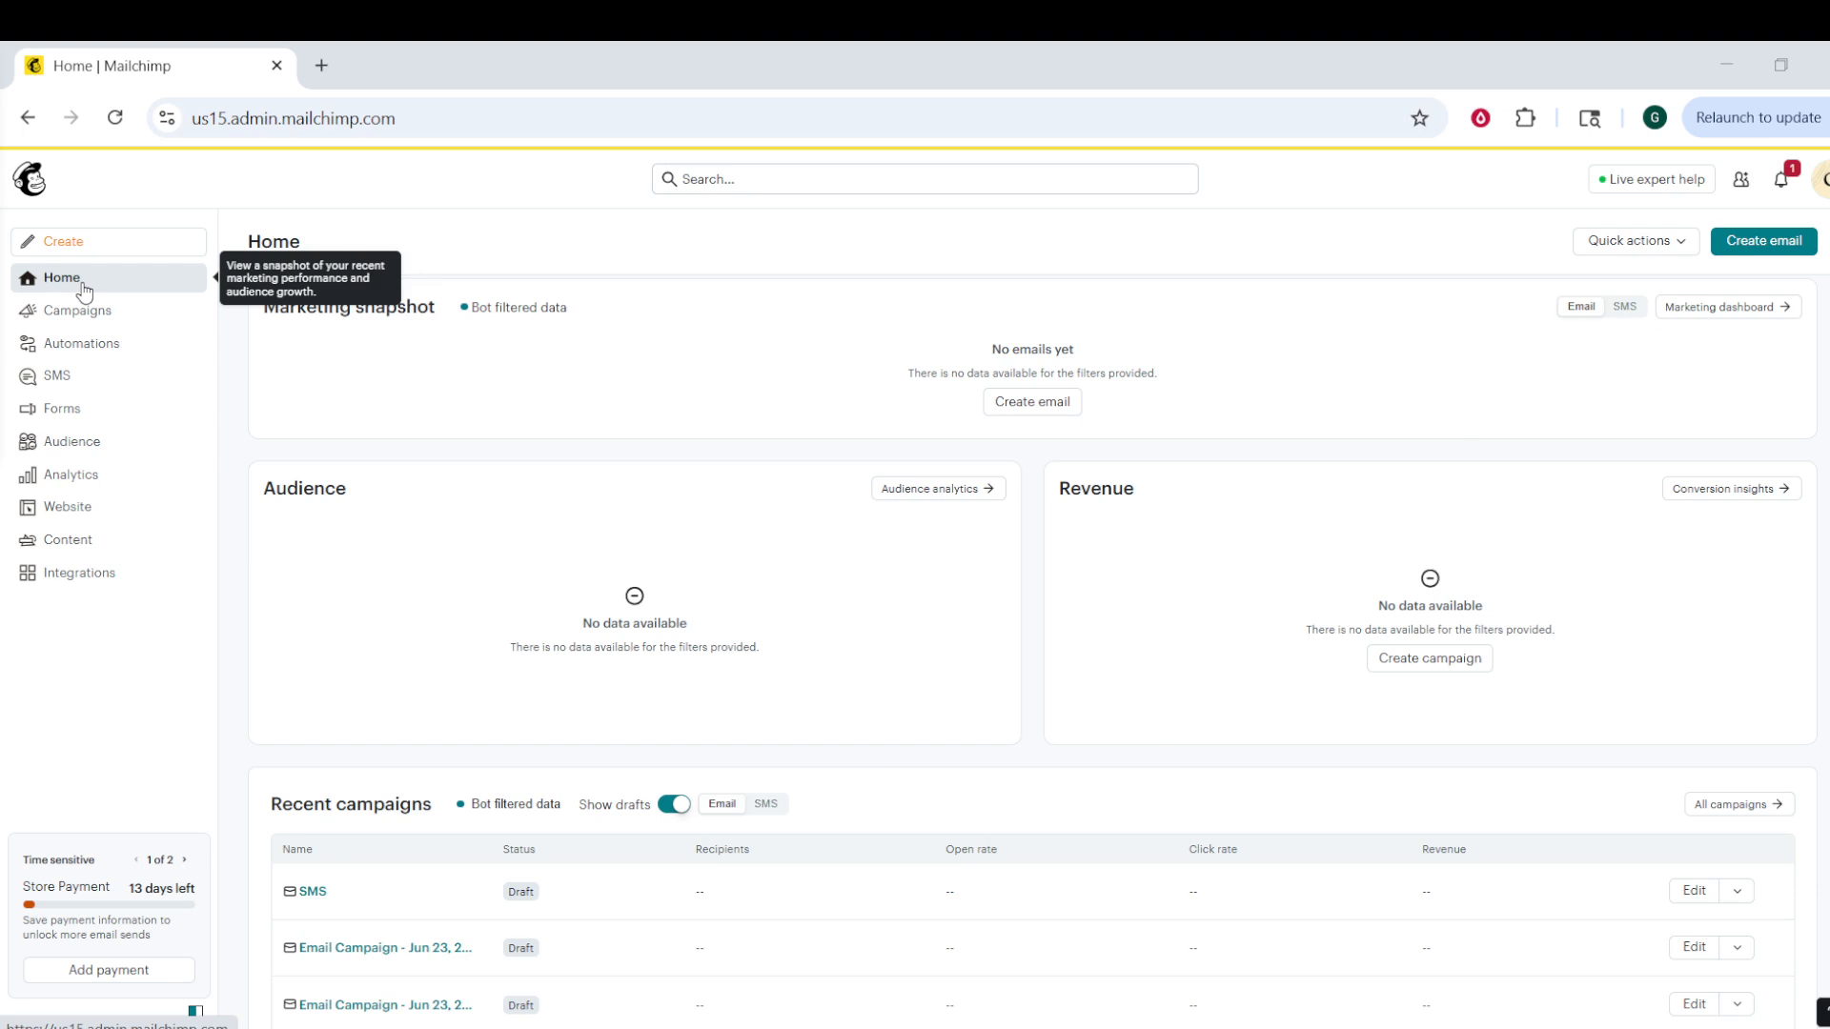
{"action": "scroll", "coordinate": [432, 350], "scroll_direction": "down", "scroll_amount": 5}
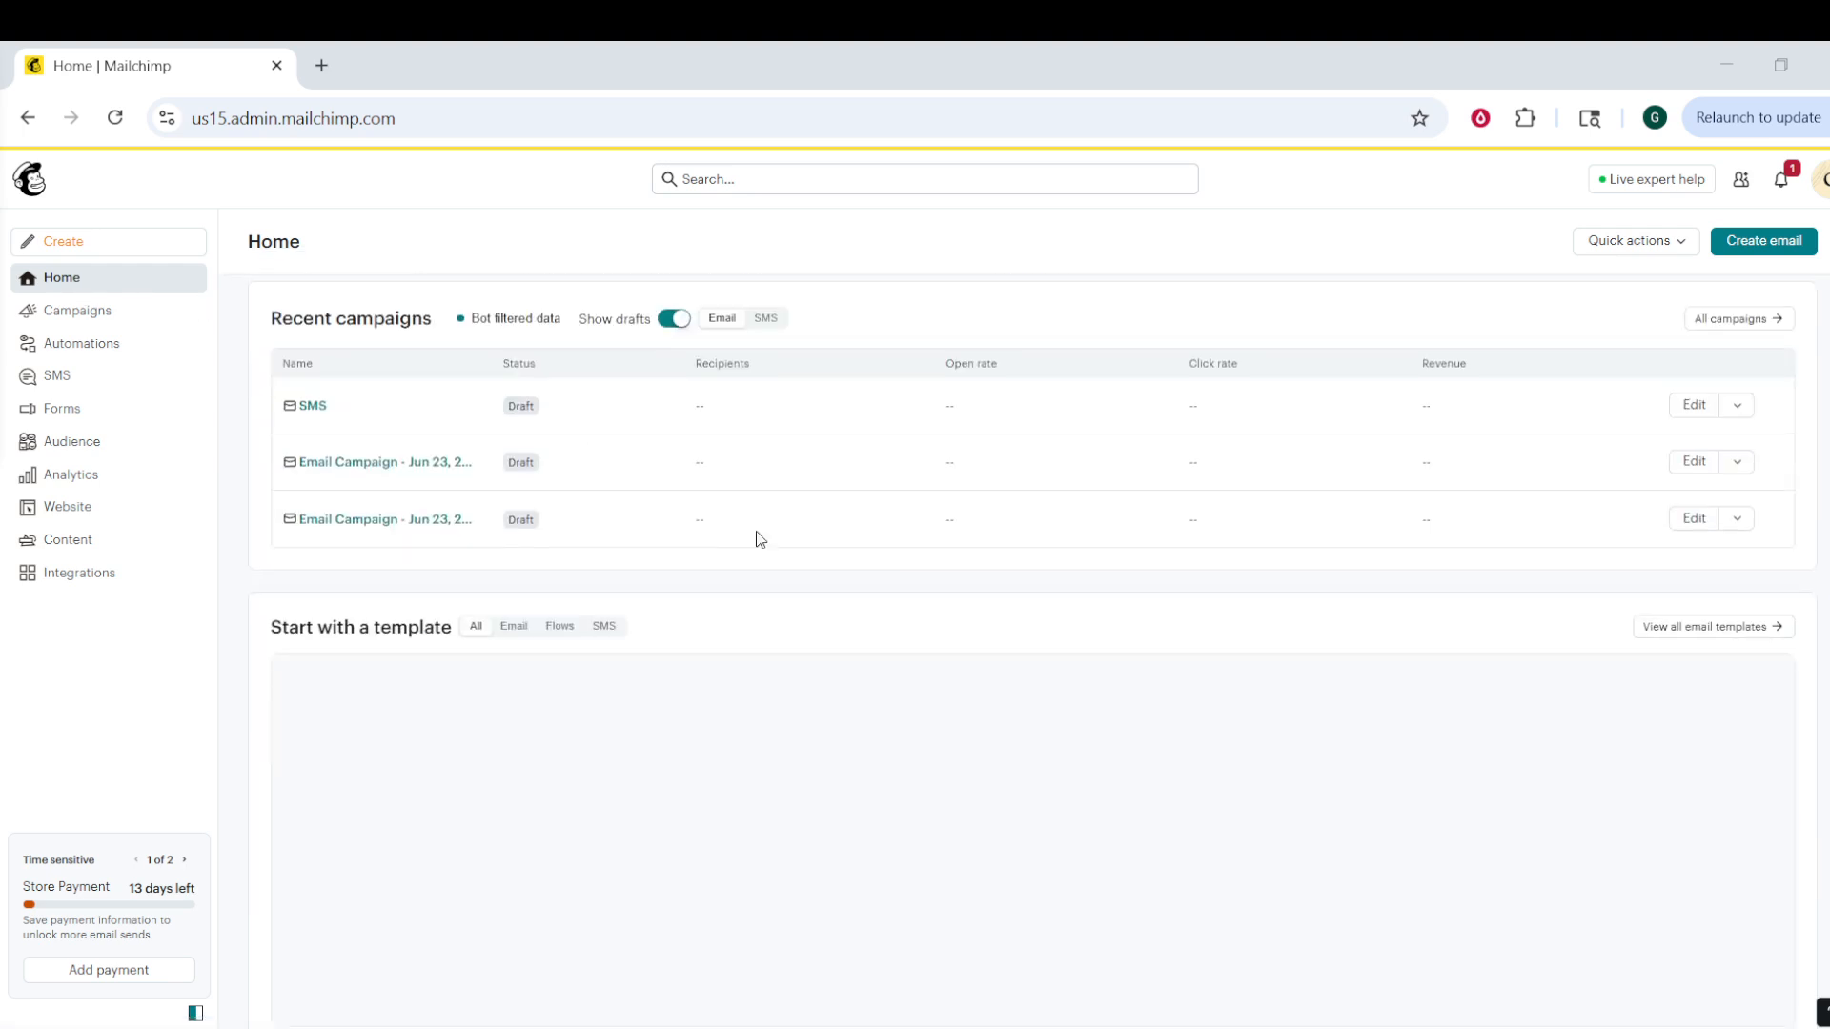
{"action": "scroll", "coordinate": [572, 572], "scroll_direction": "up", "scroll_amount": 4}
{"action": "scroll", "coordinate": [542, 546], "scroll_direction": "up", "scroll_amount": 2}
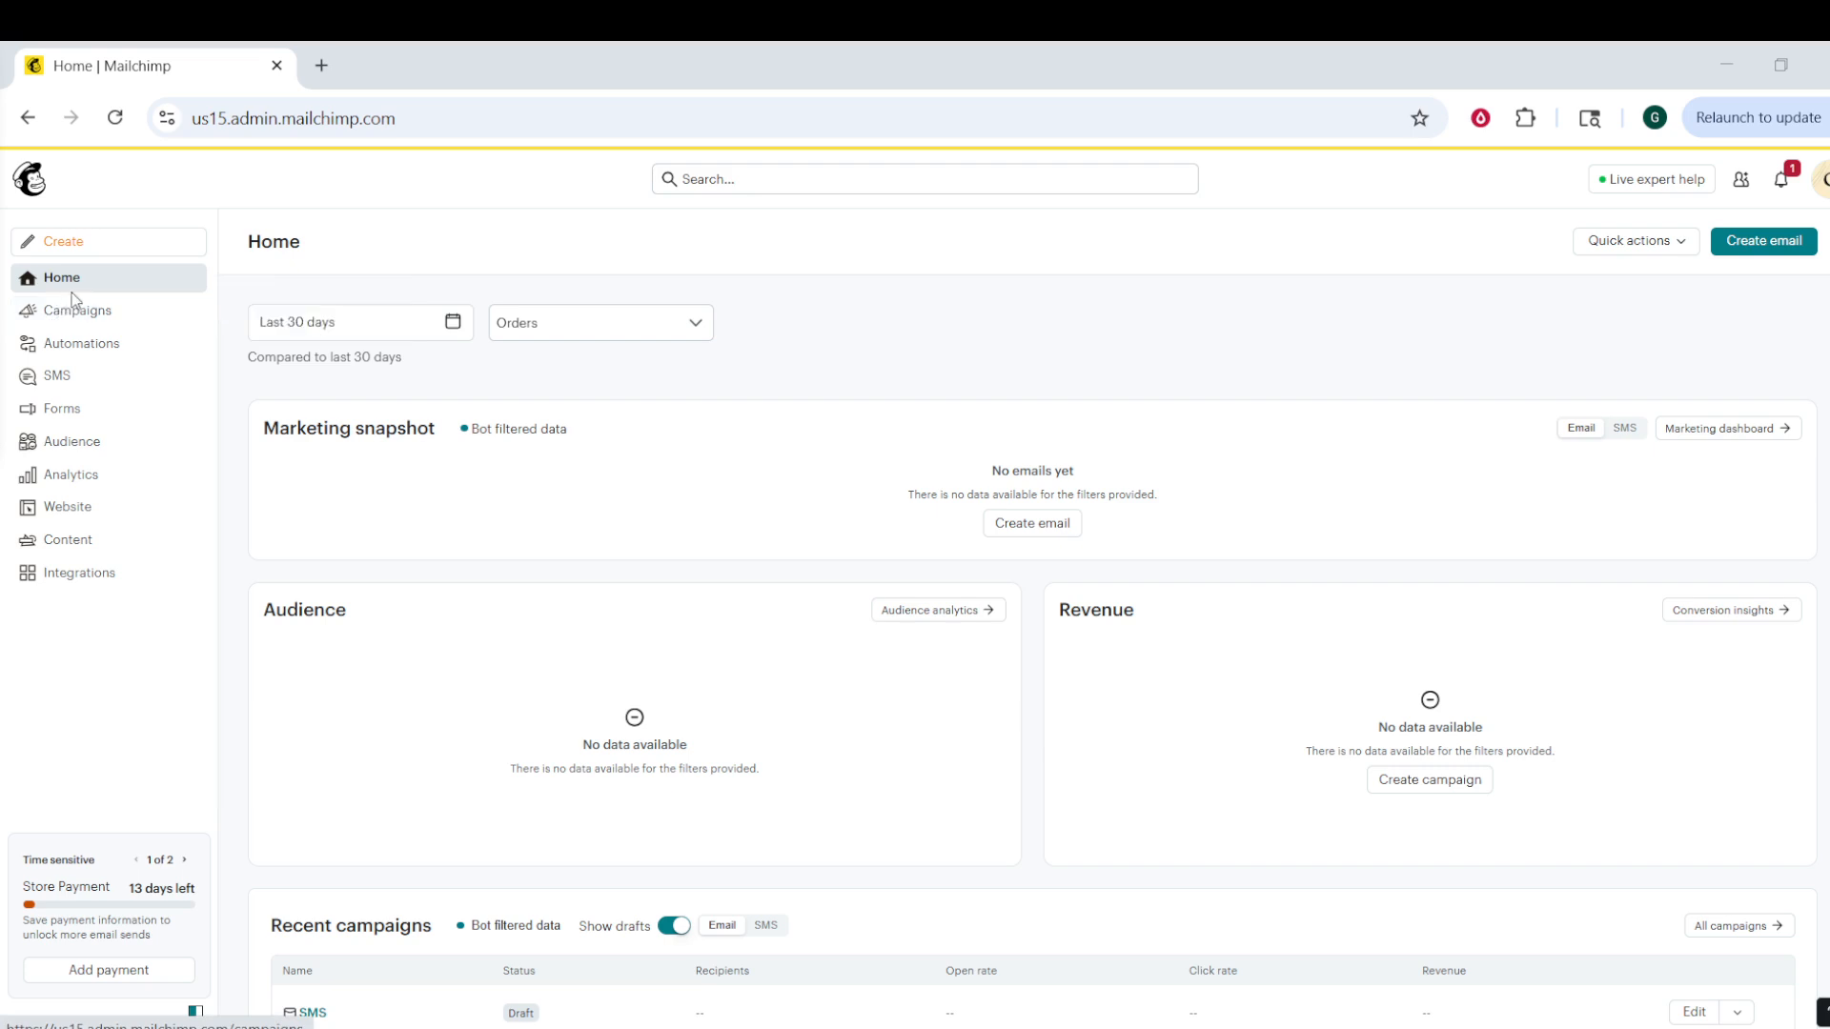
Step: Create a new embedded signup form named "Blogger subscribers"
{"action": "left_click", "coordinate": [84, 317]}
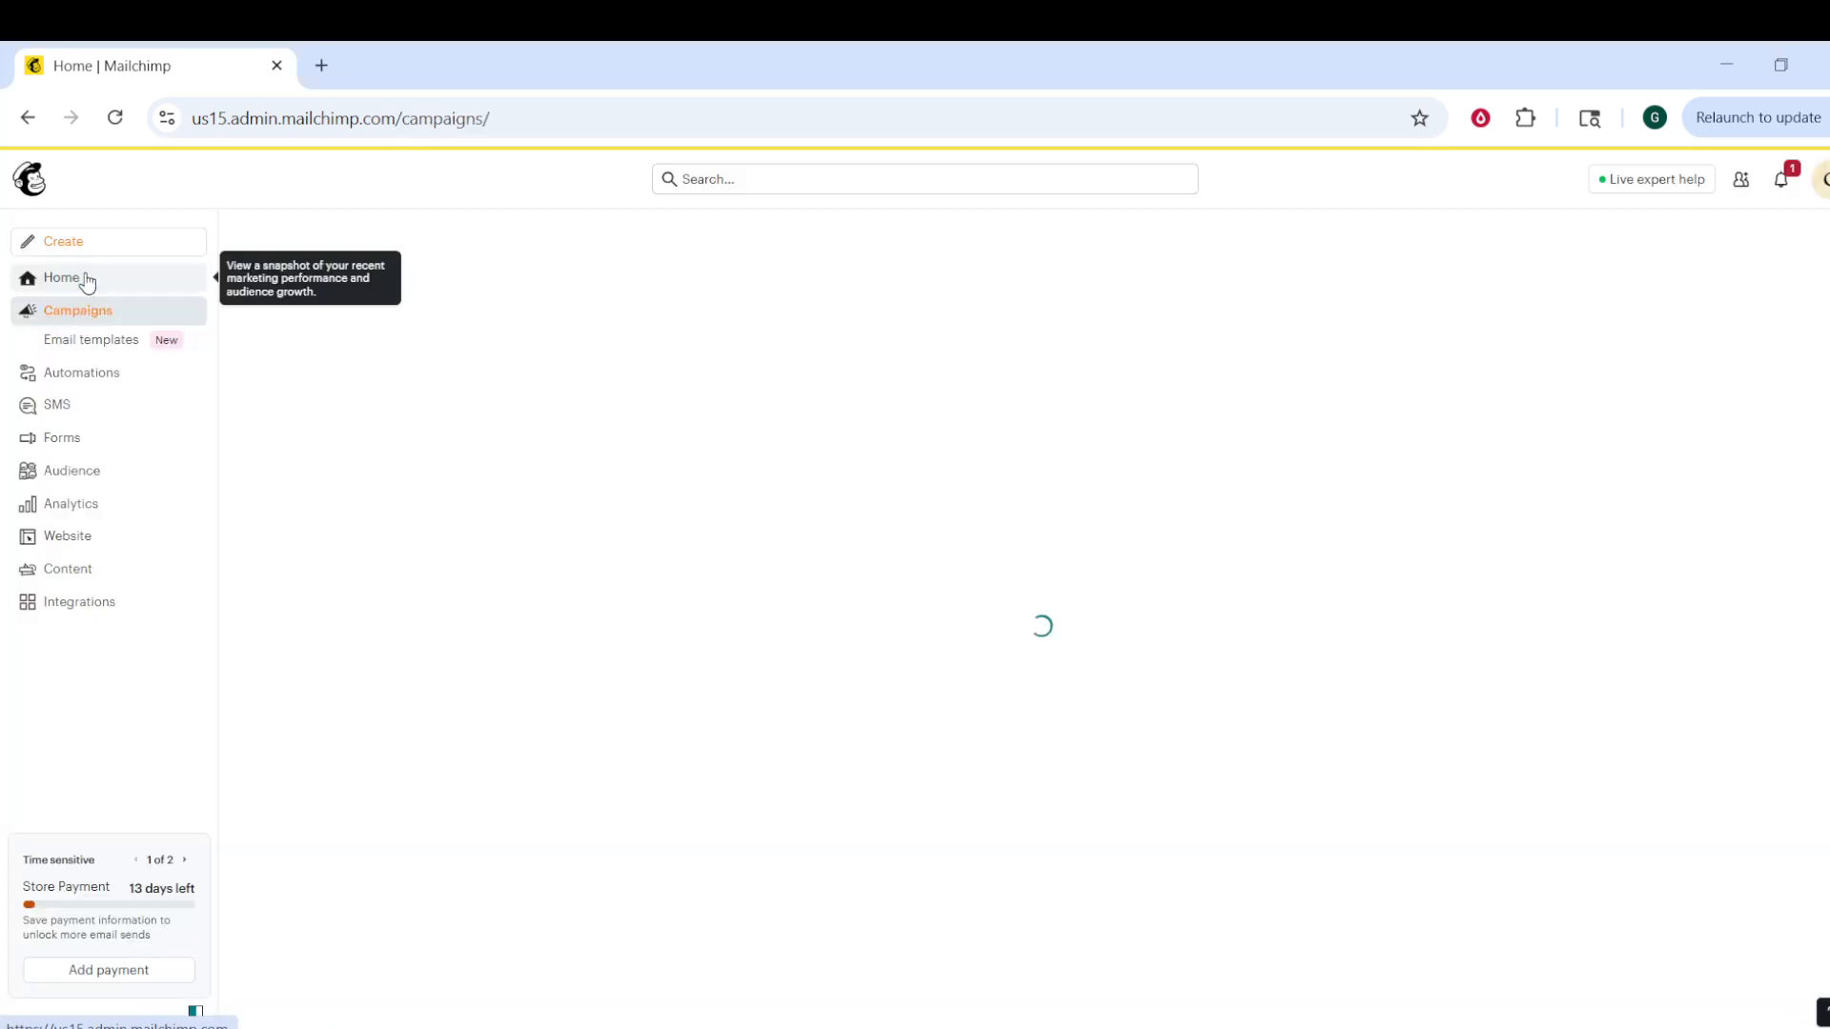
{"action": "left_click", "coordinate": [84, 245]}
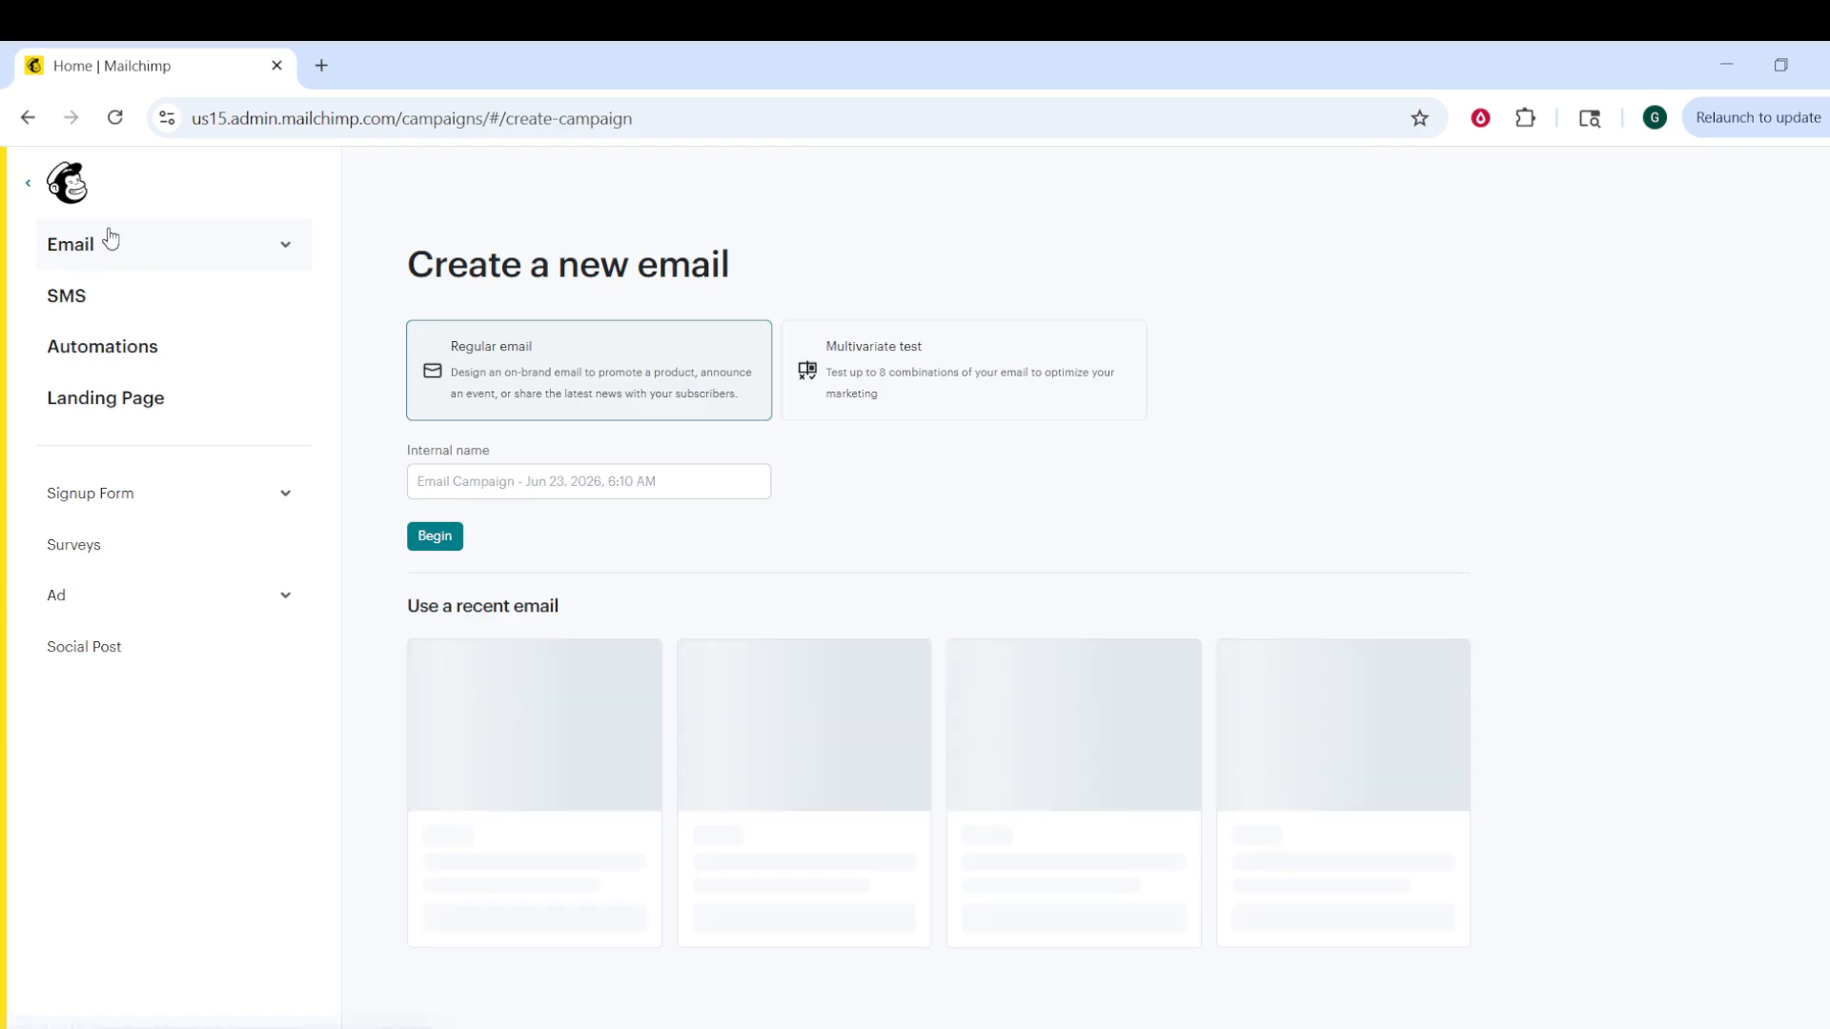
{"action": "left_click", "coordinate": [138, 496]}
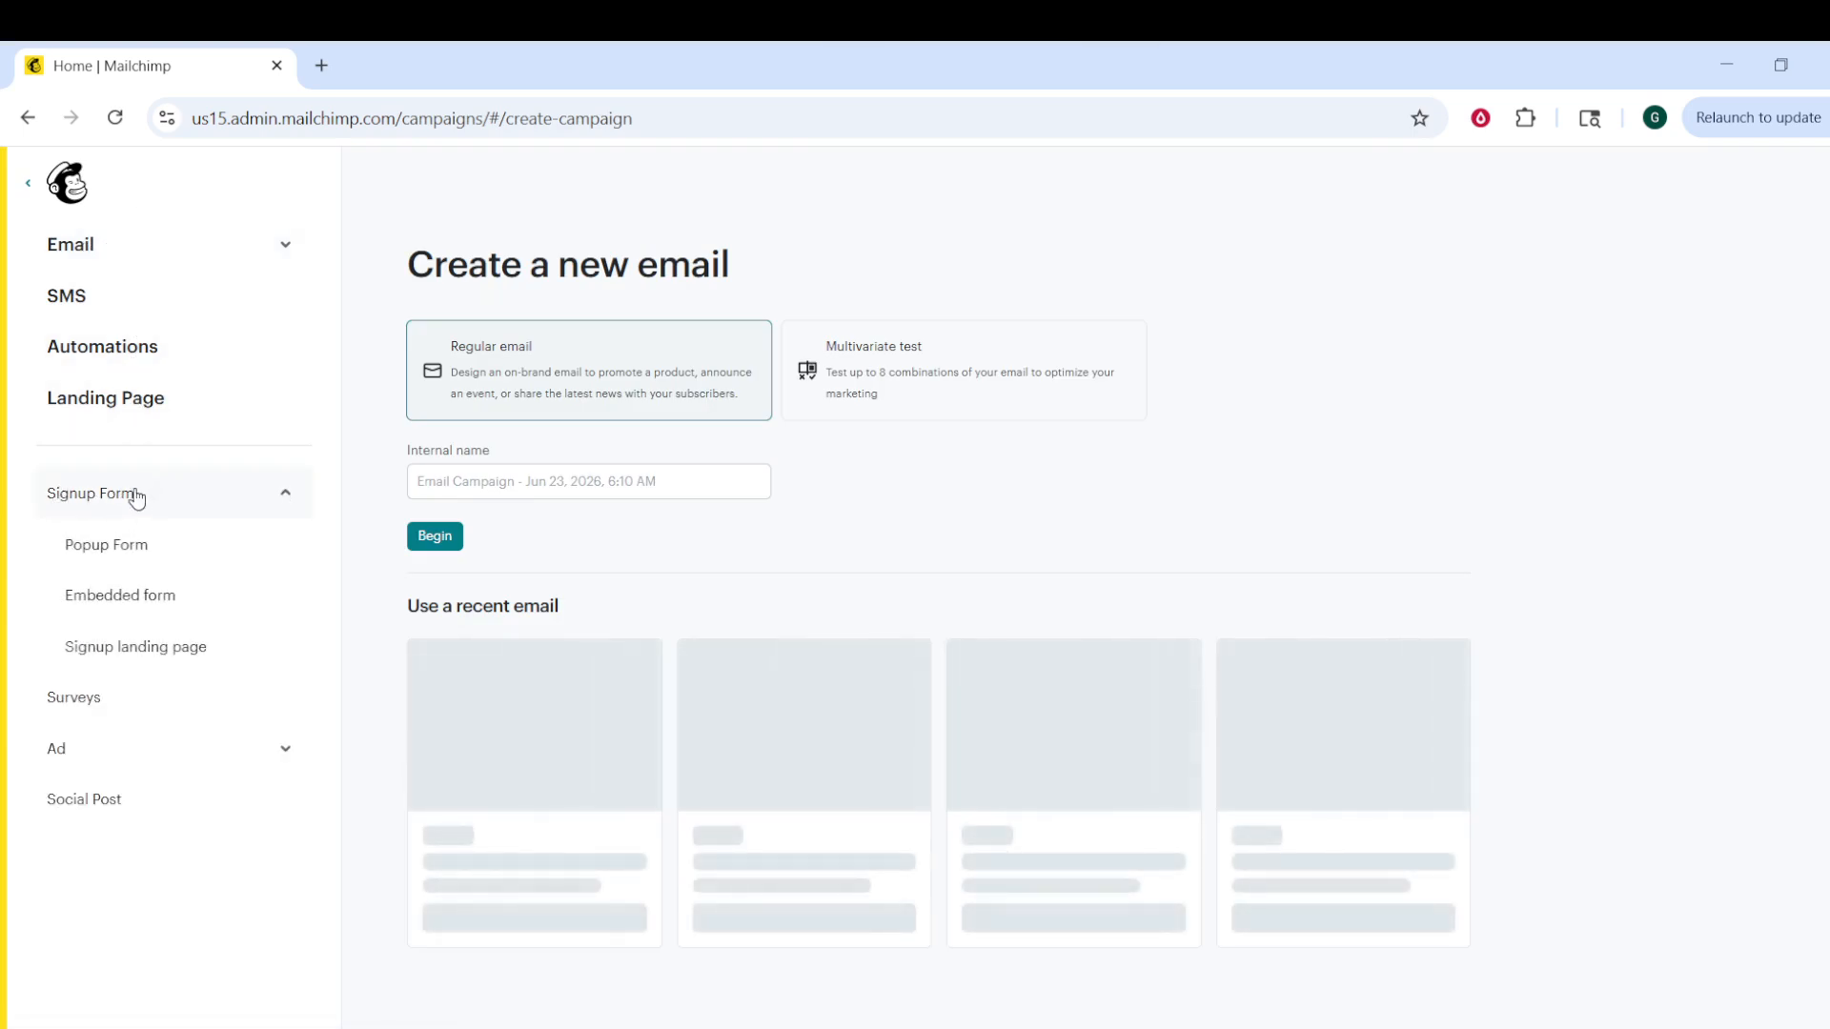
{"action": "left_click", "coordinate": [138, 600]}
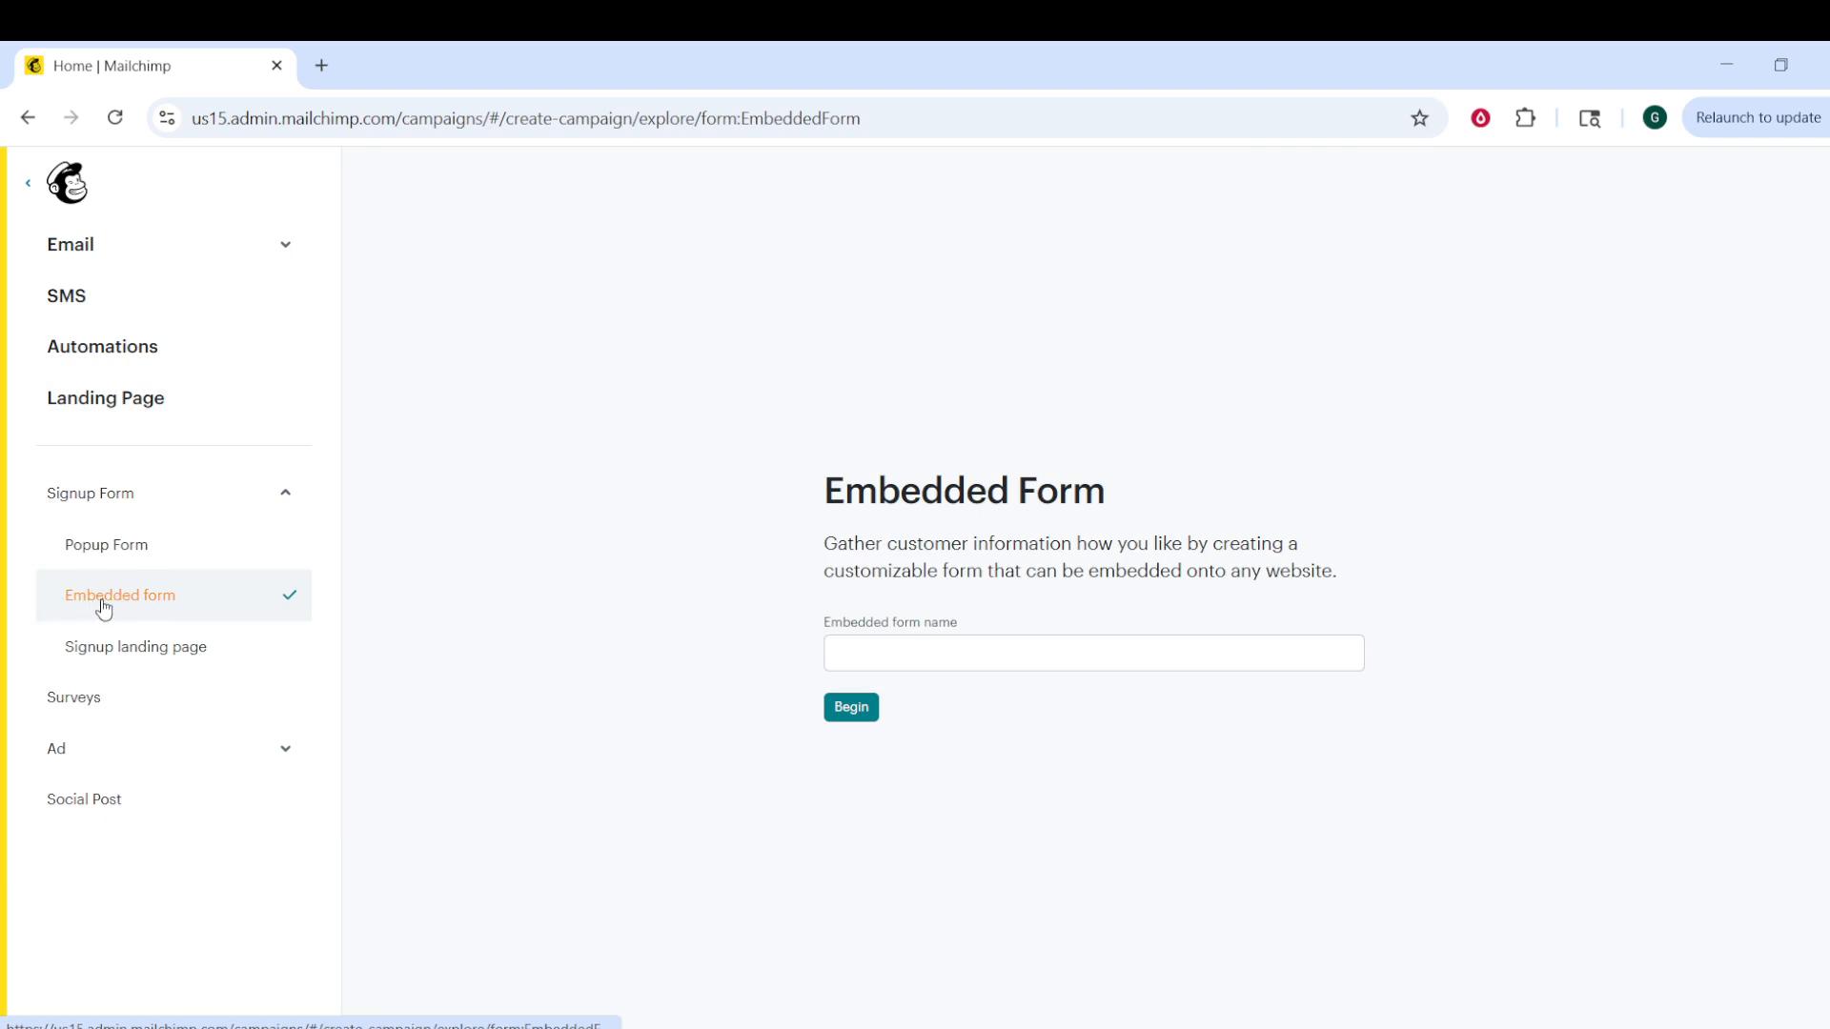
{"action": "left_click", "coordinate": [964, 653]}
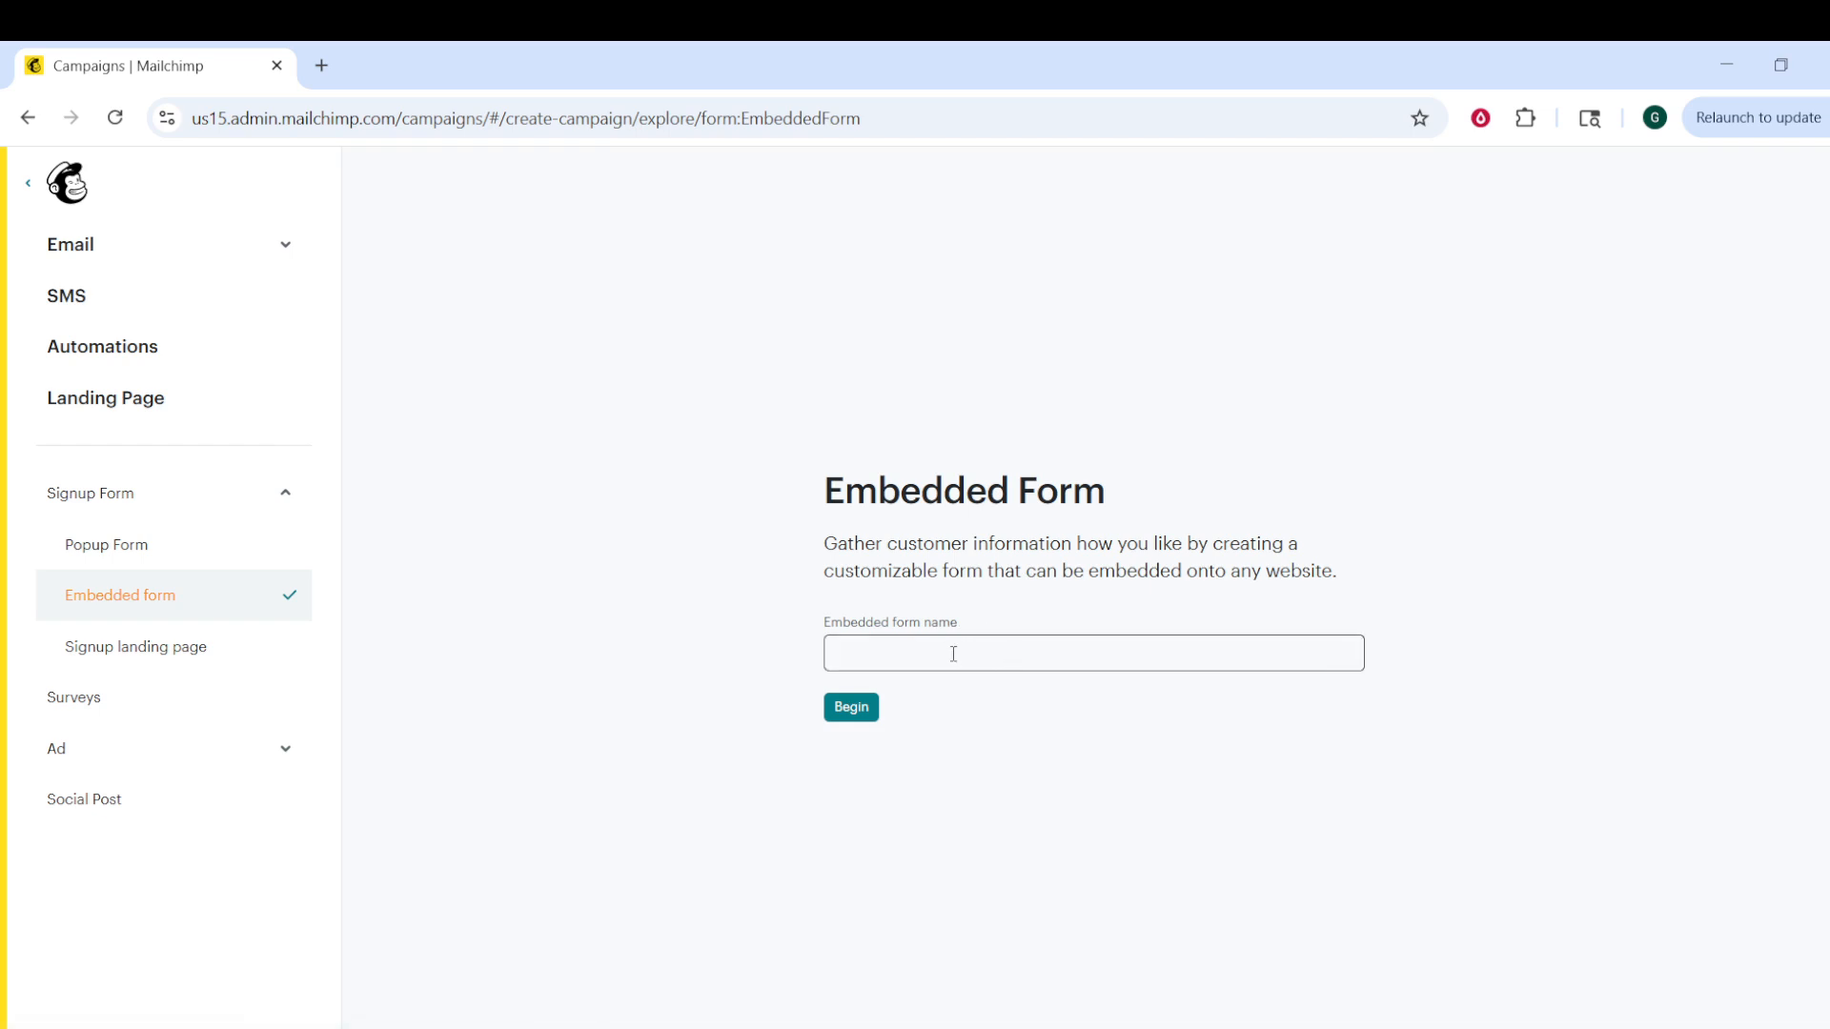
{"action": "left_click", "coordinate": [966, 654]}
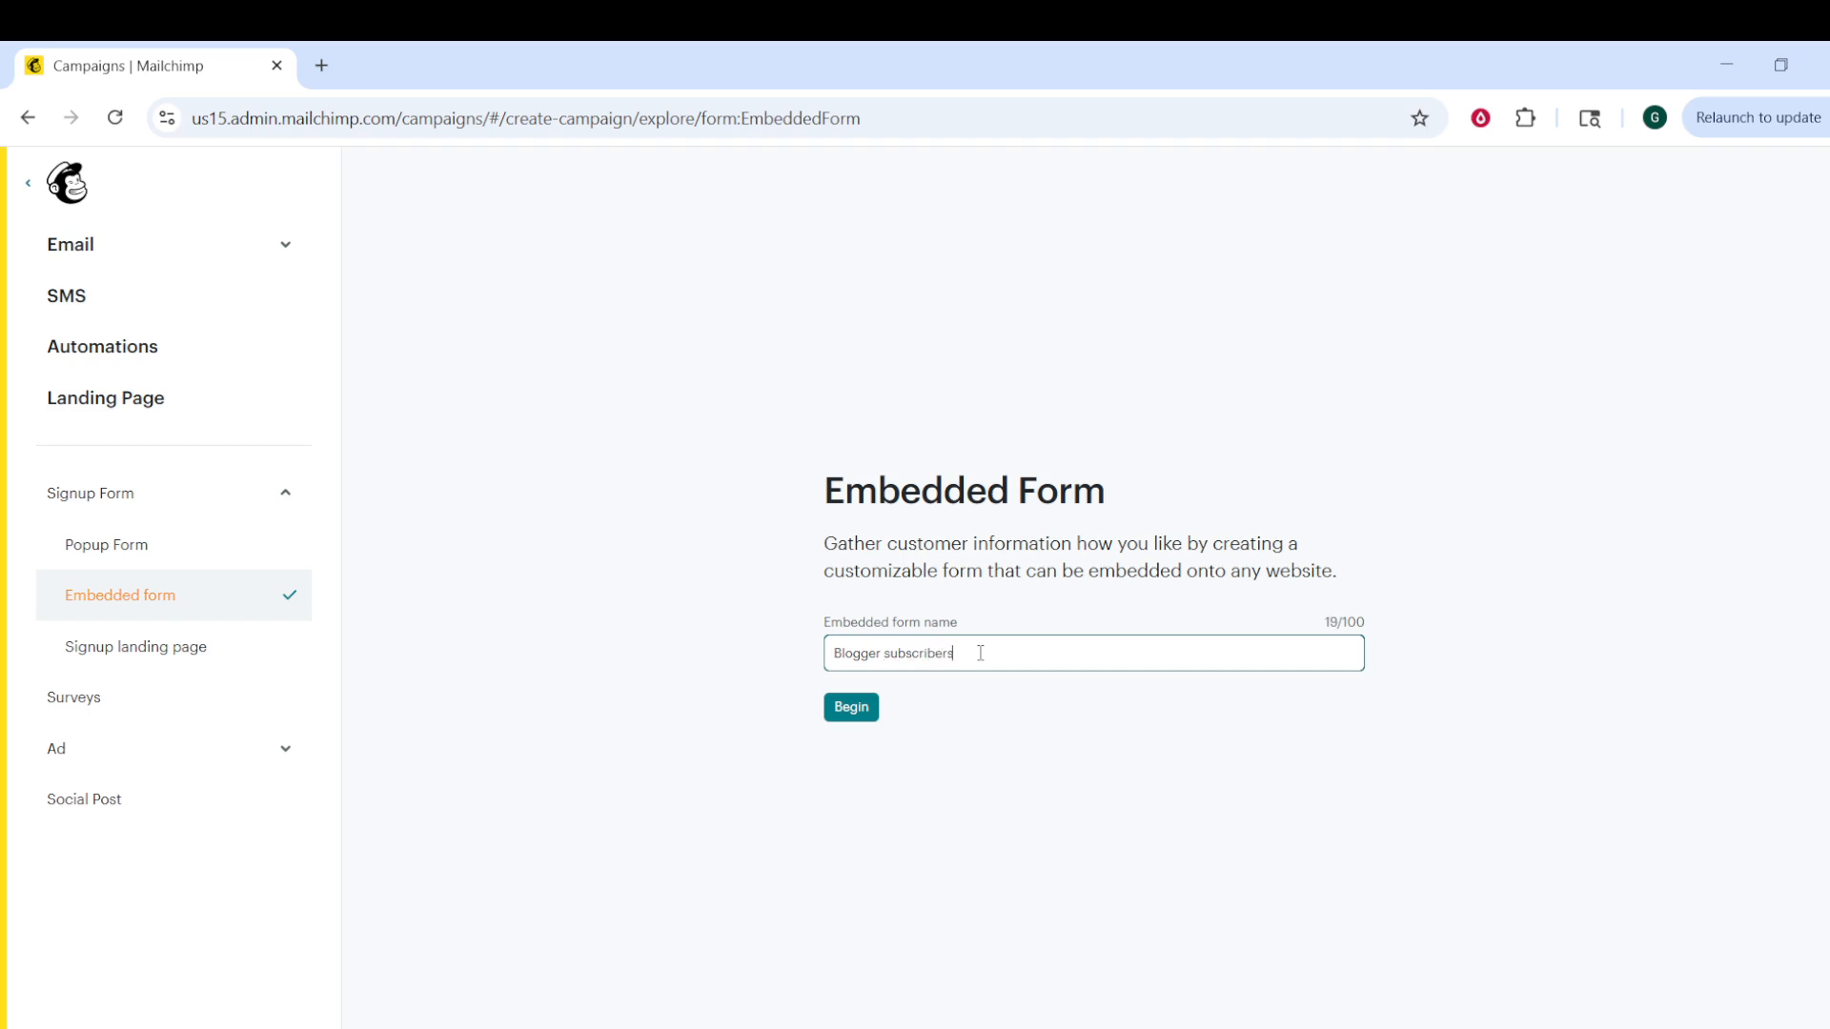
{"action": "left_click", "coordinate": [856, 714]}
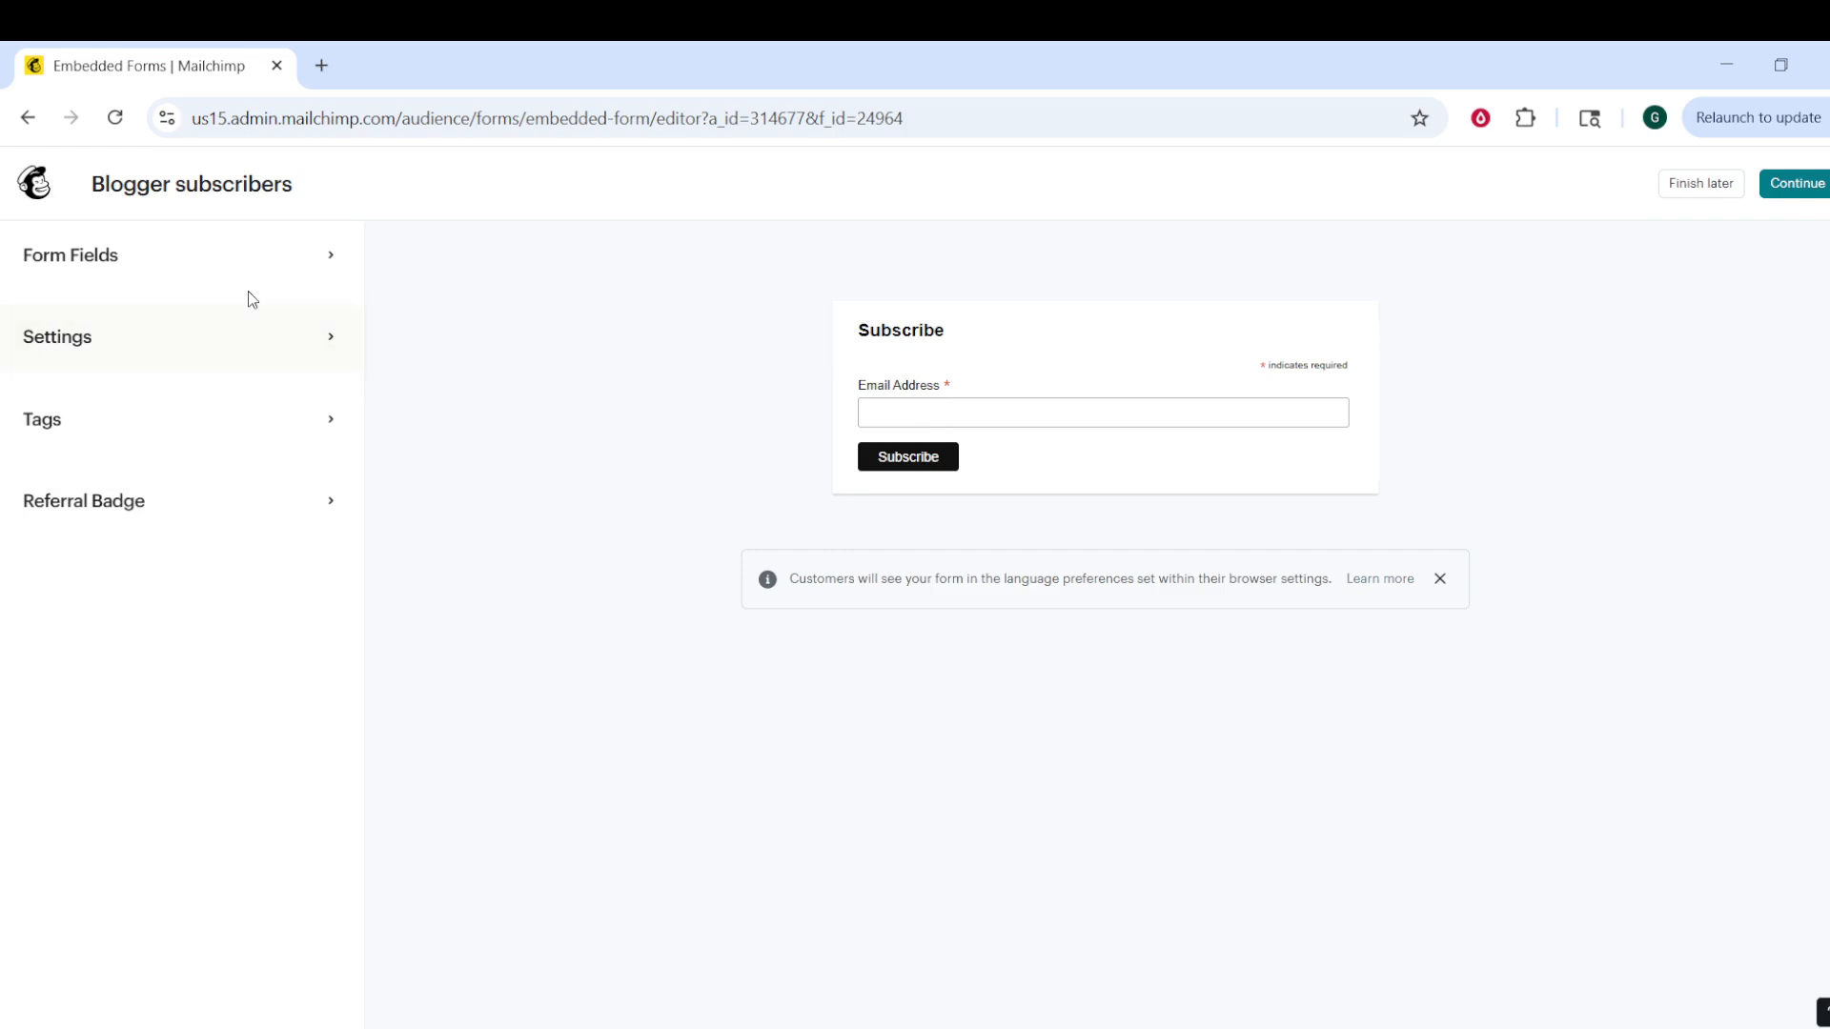
Step: Add the First name and Last name fields to the signup form
{"action": "left_click", "coordinate": [320, 274]}
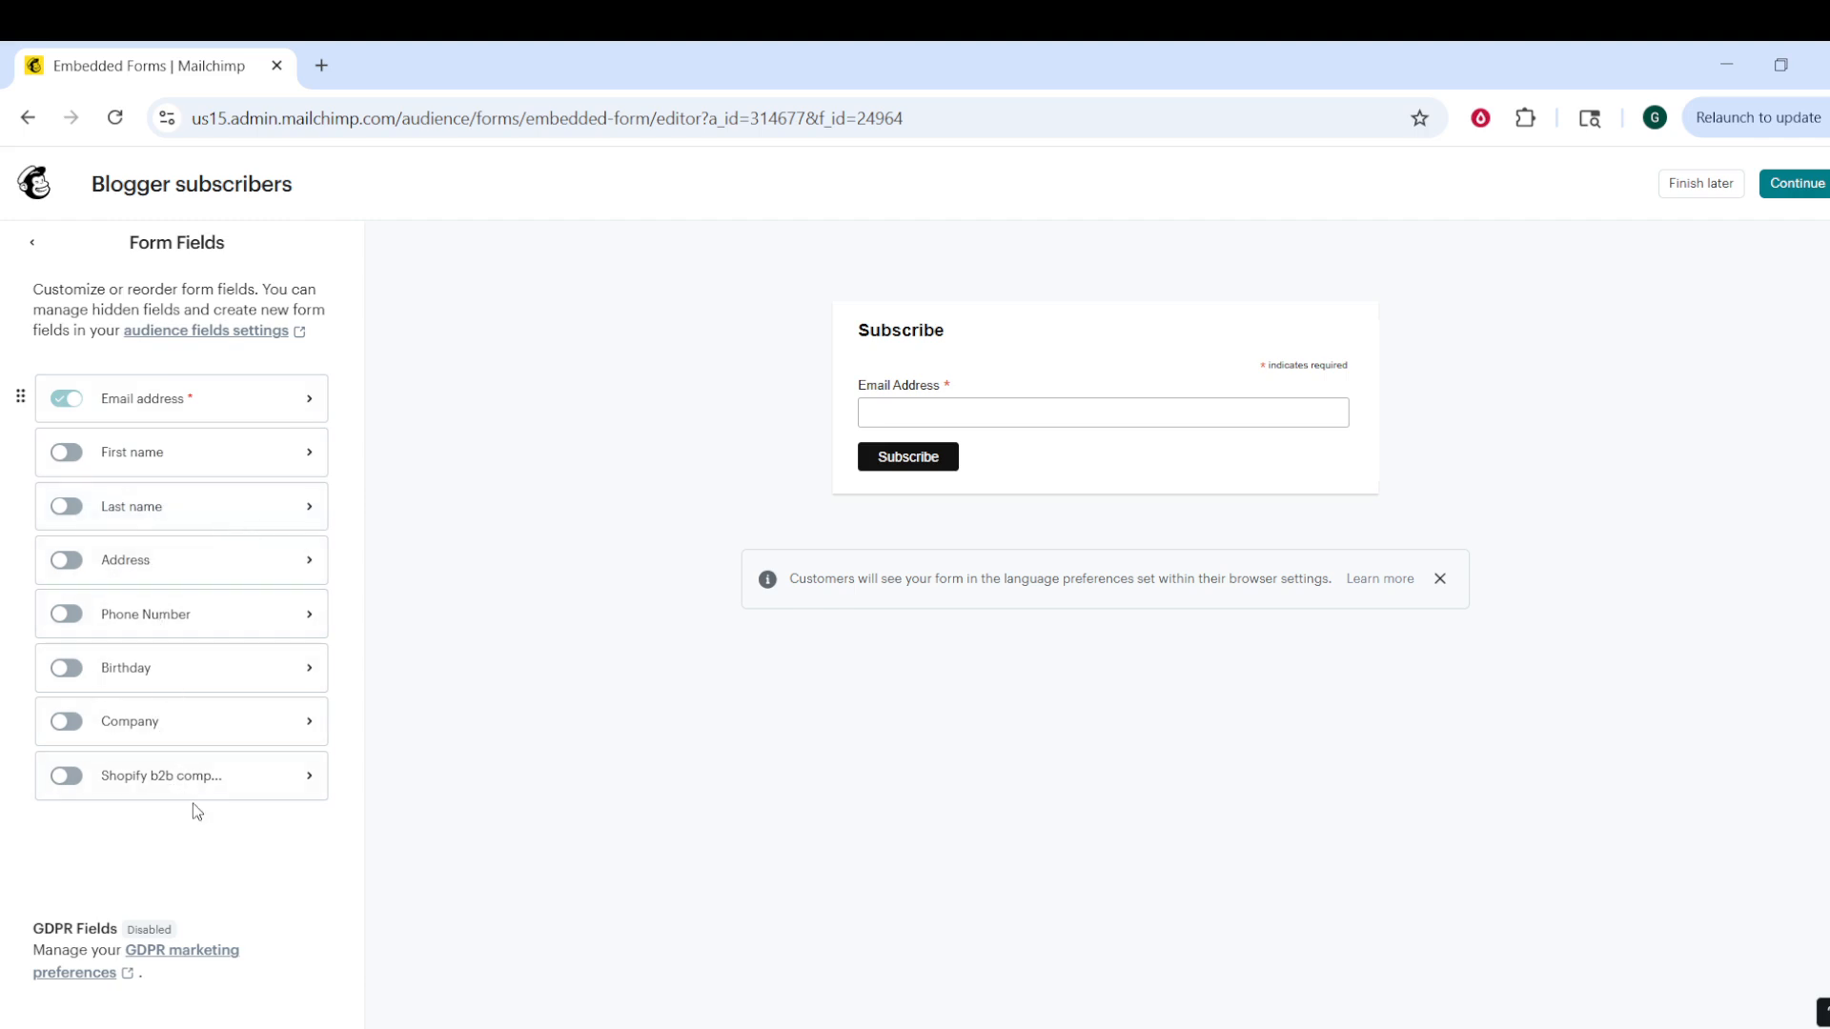
{"action": "left_click", "coordinate": [68, 454]}
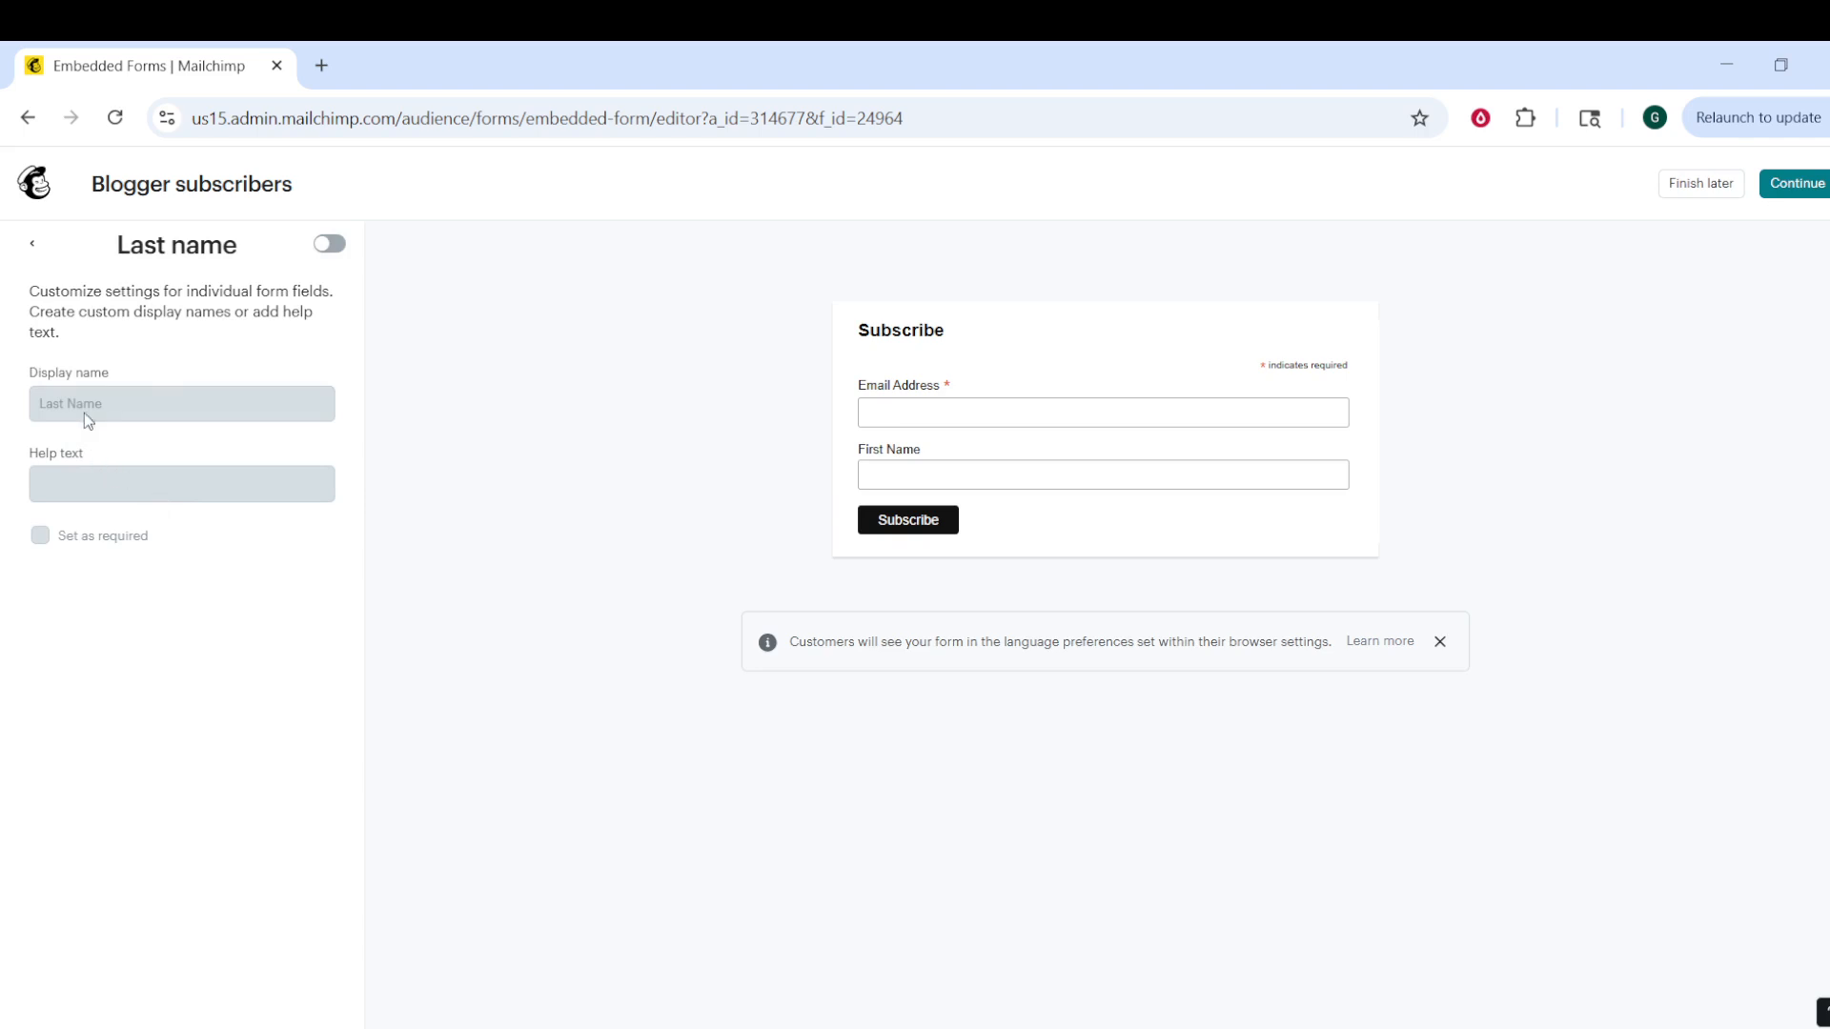
{"action": "left_click", "coordinate": [34, 246]}
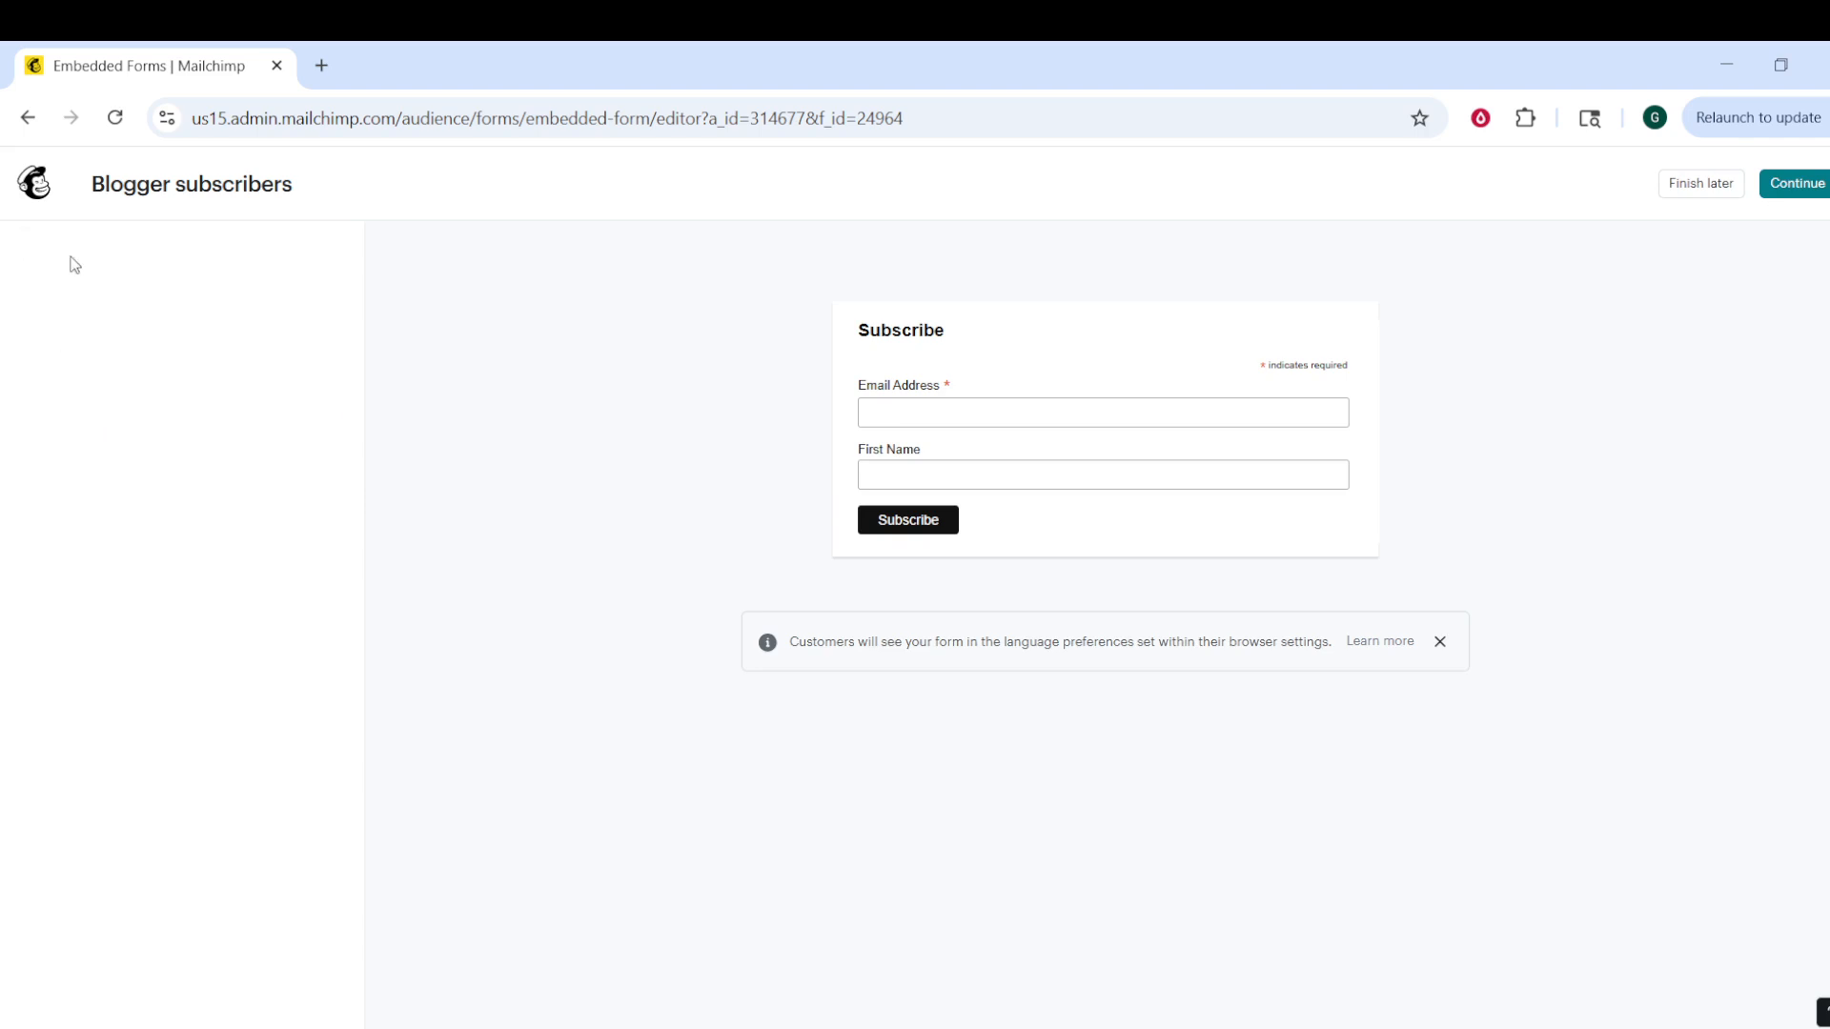
{"action": "left_click", "coordinate": [69, 511]}
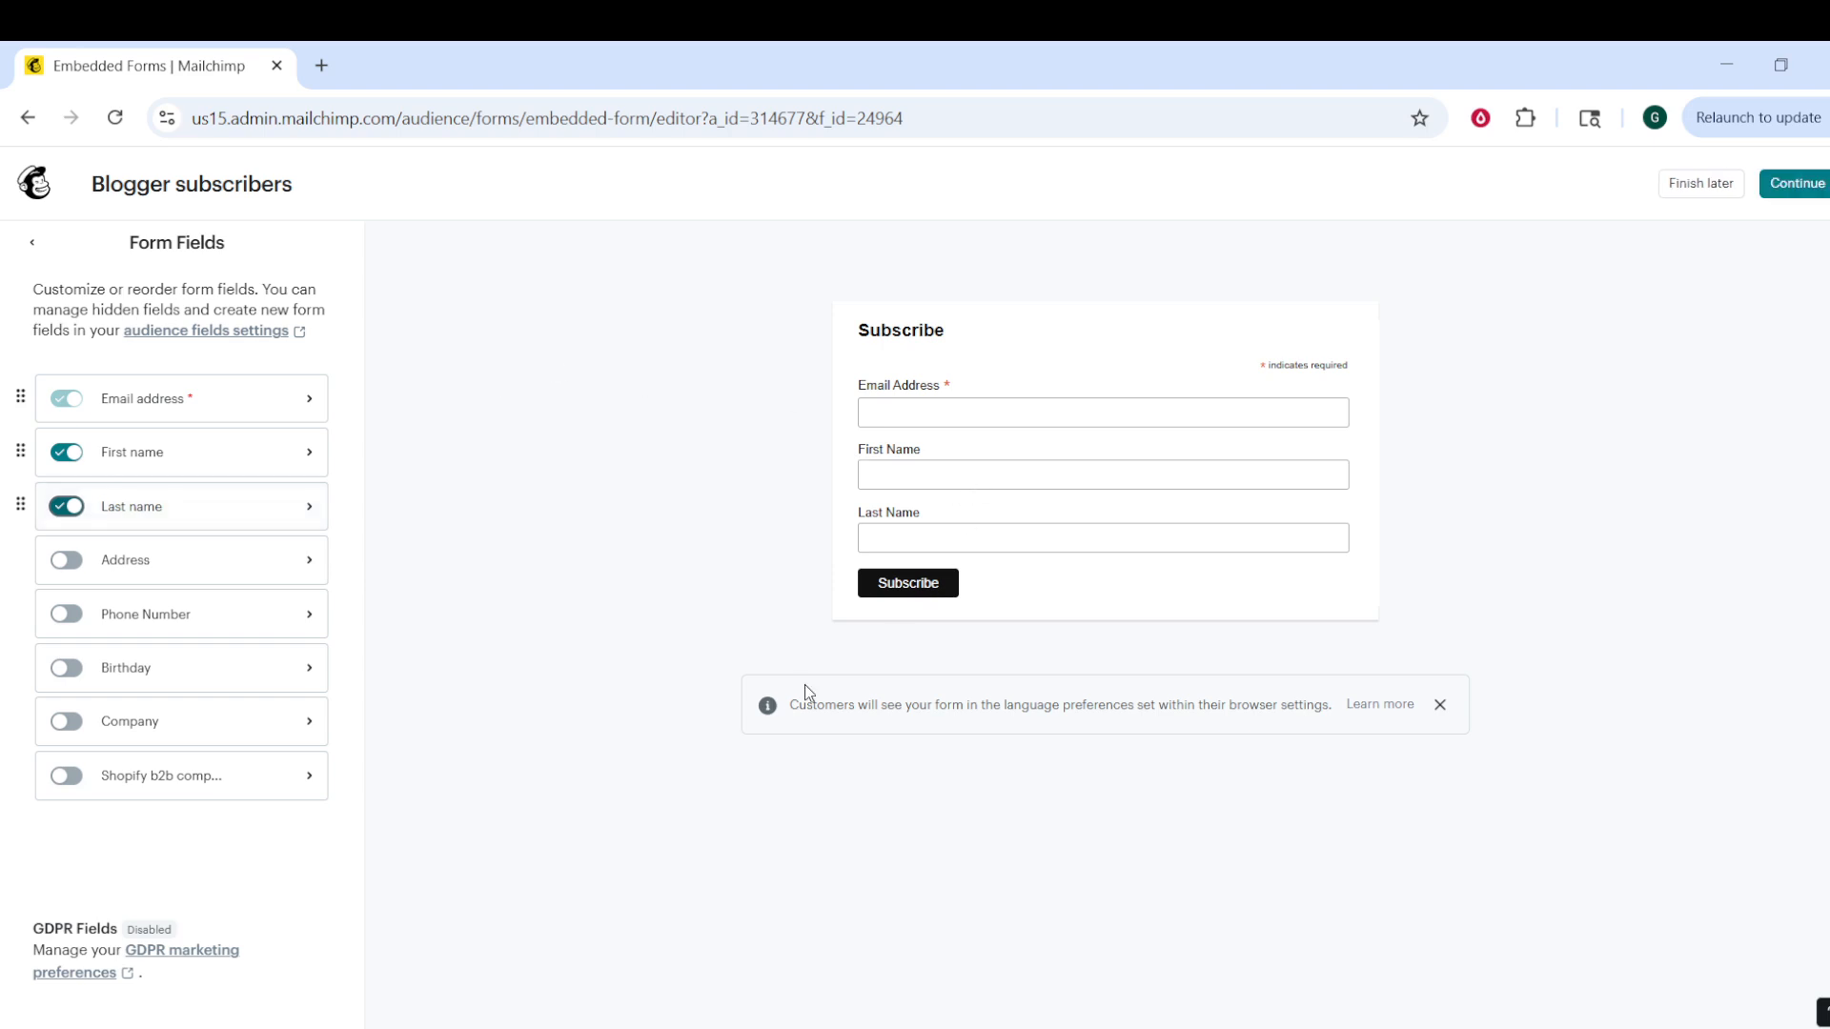
{"action": "left_click", "coordinate": [32, 242]}
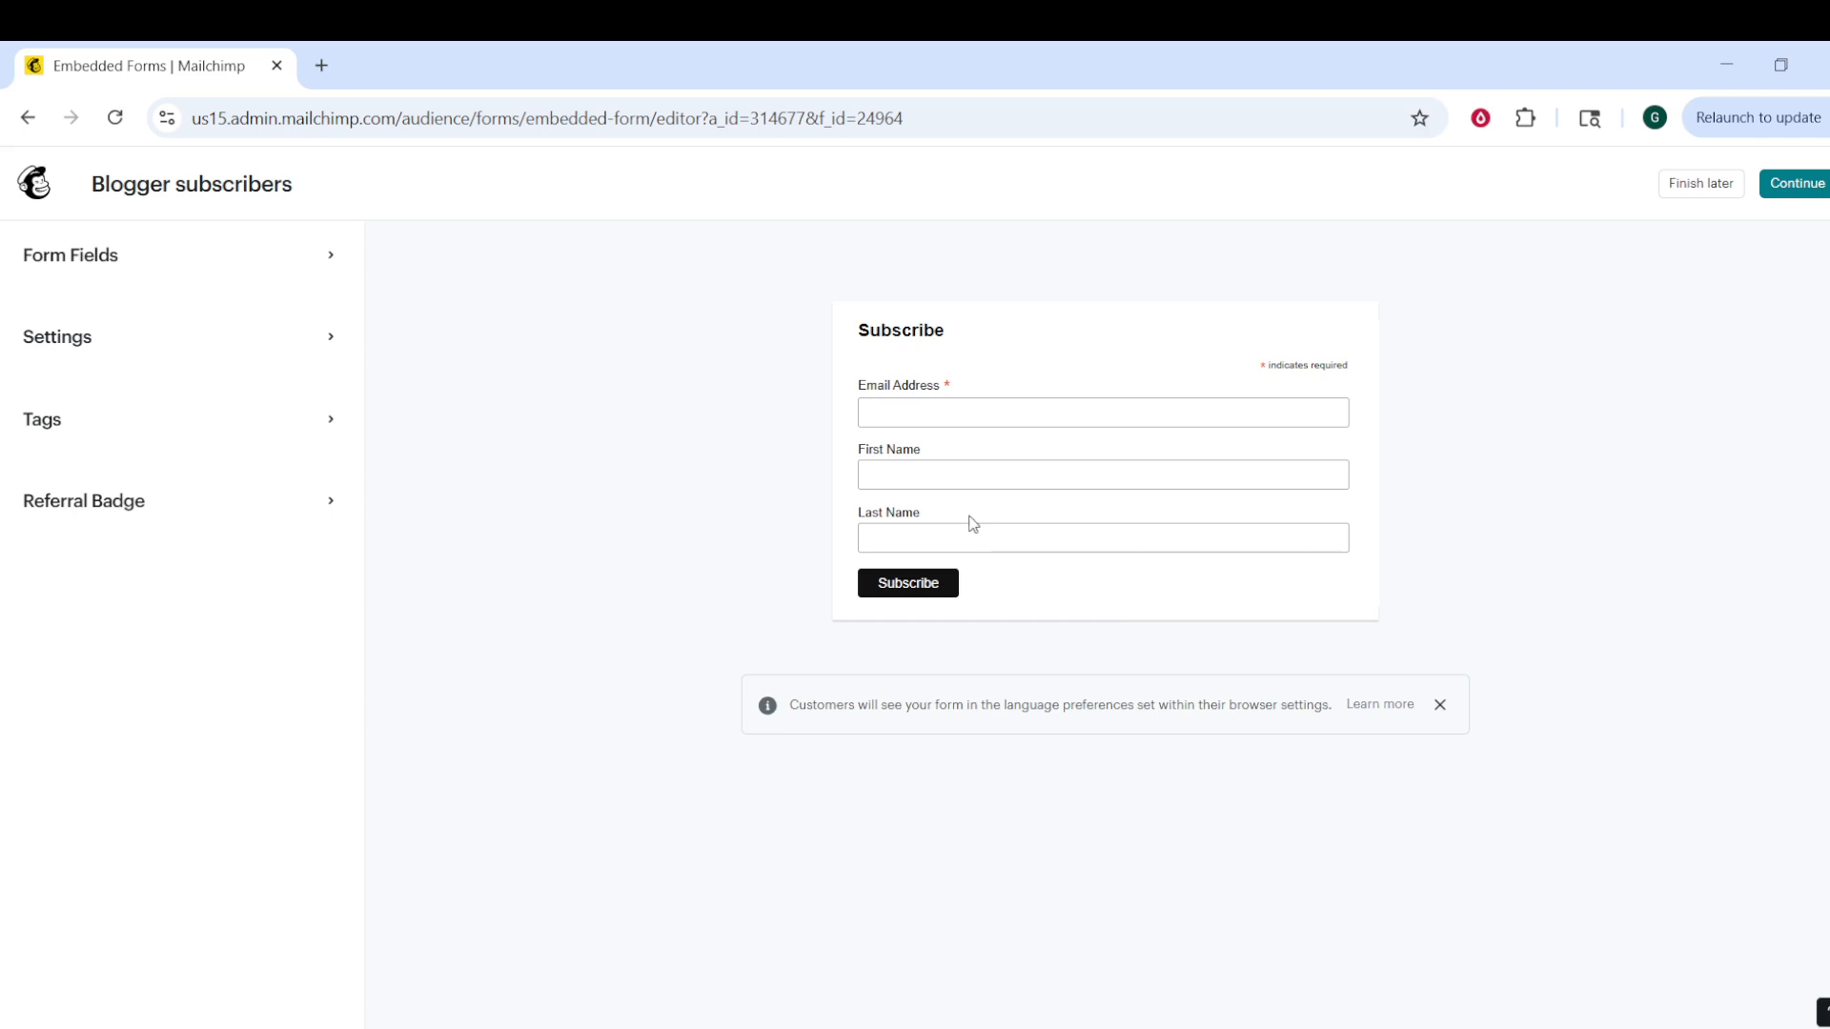
Step: Review the form's settings, form fields, referral badge and tags options without changing them
{"action": "left_click", "coordinate": [143, 336]}
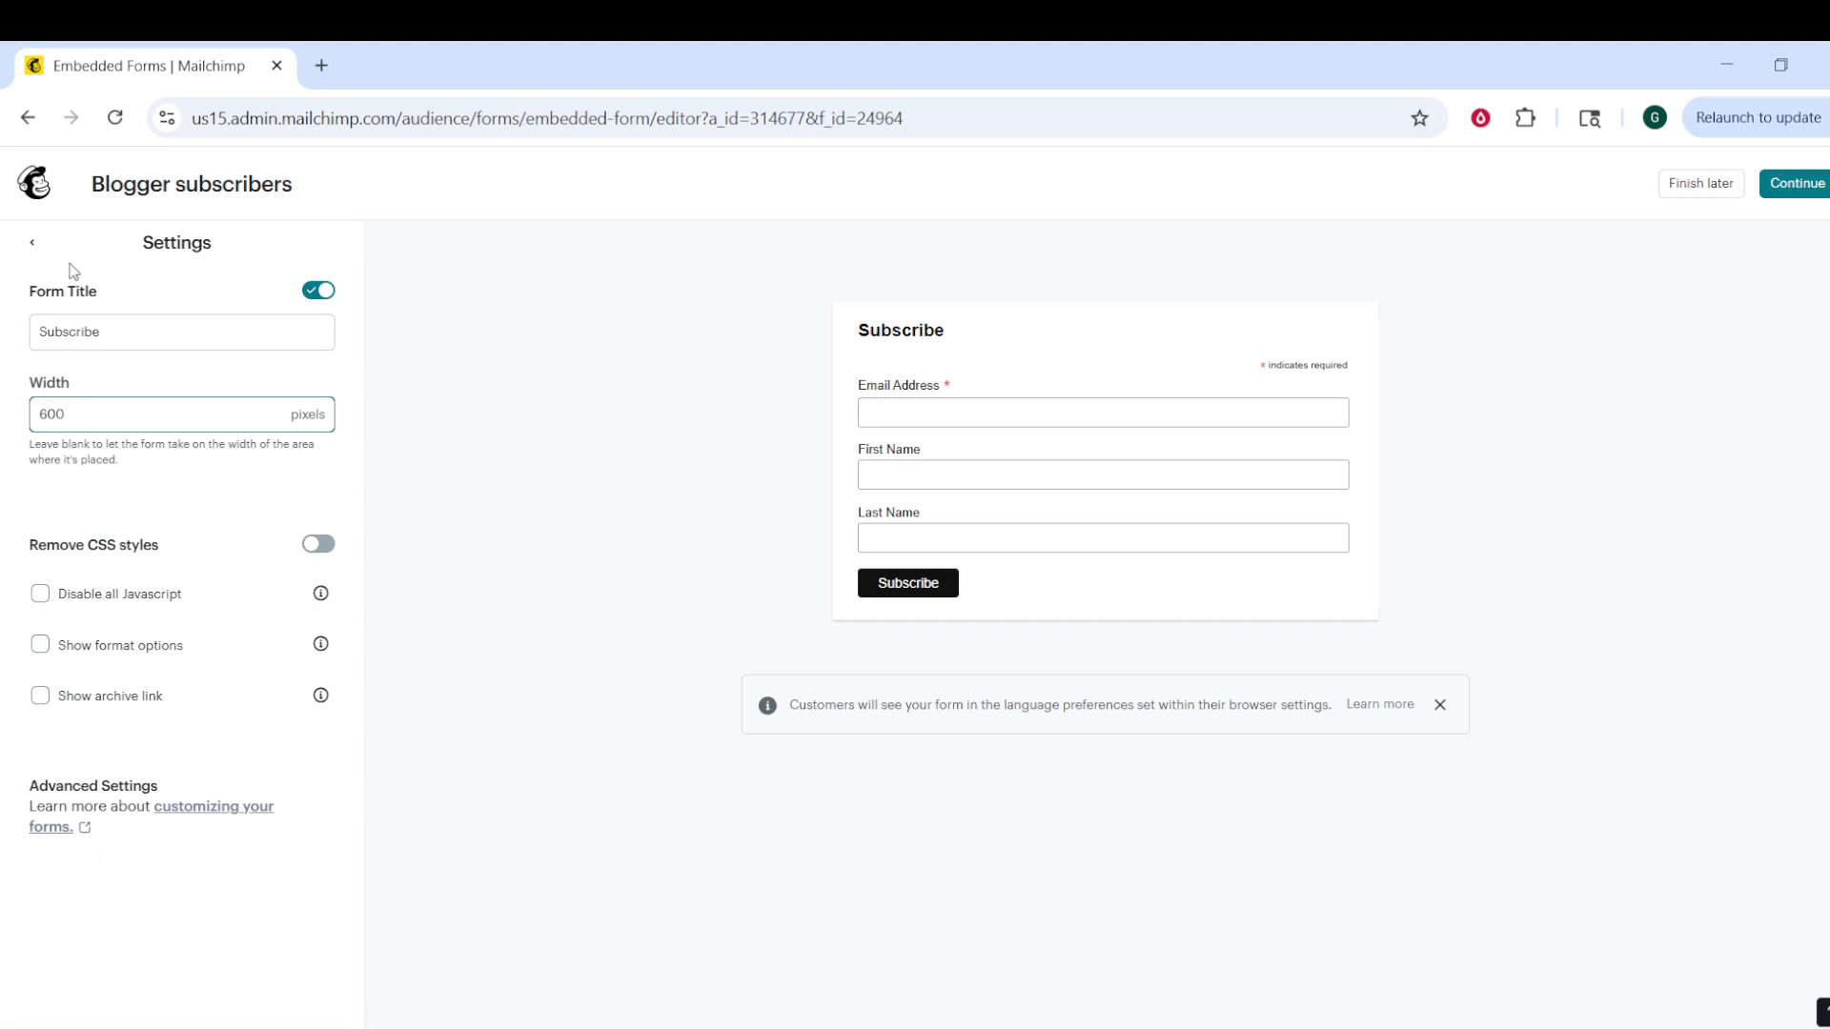
{"action": "left_click", "coordinate": [33, 244]}
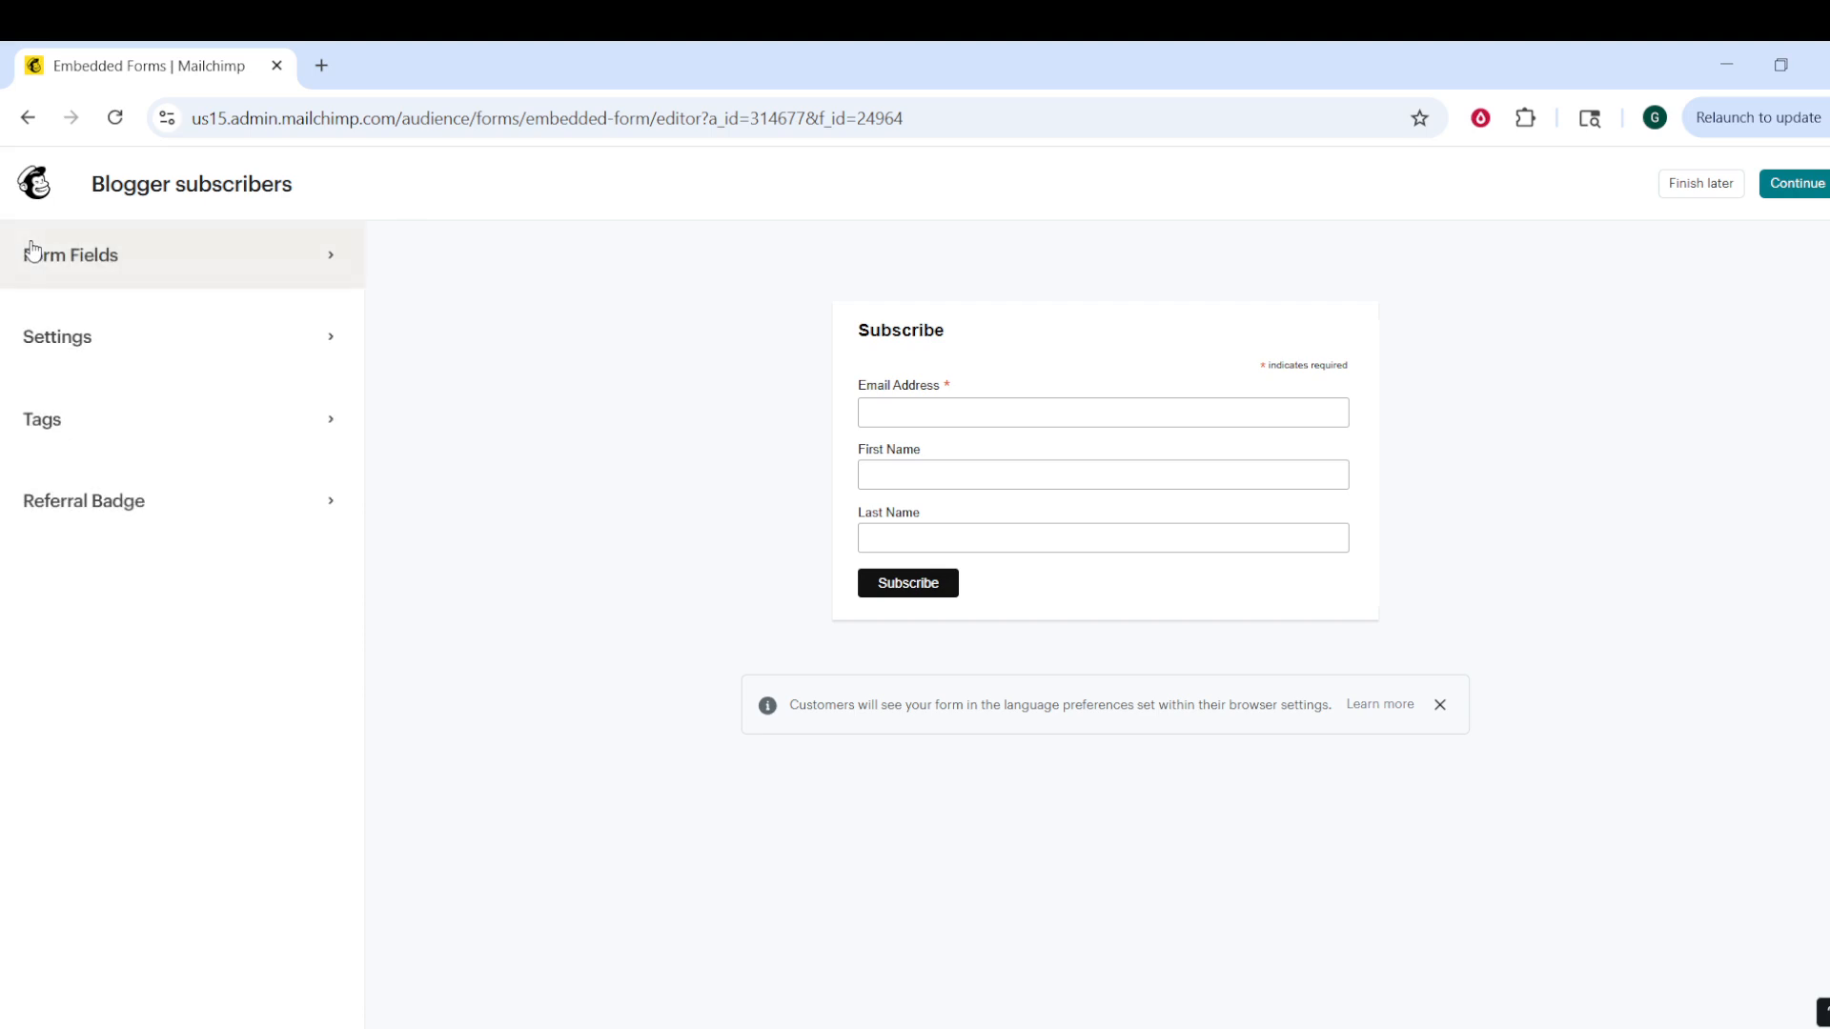
{"action": "left_click", "coordinate": [217, 251]}
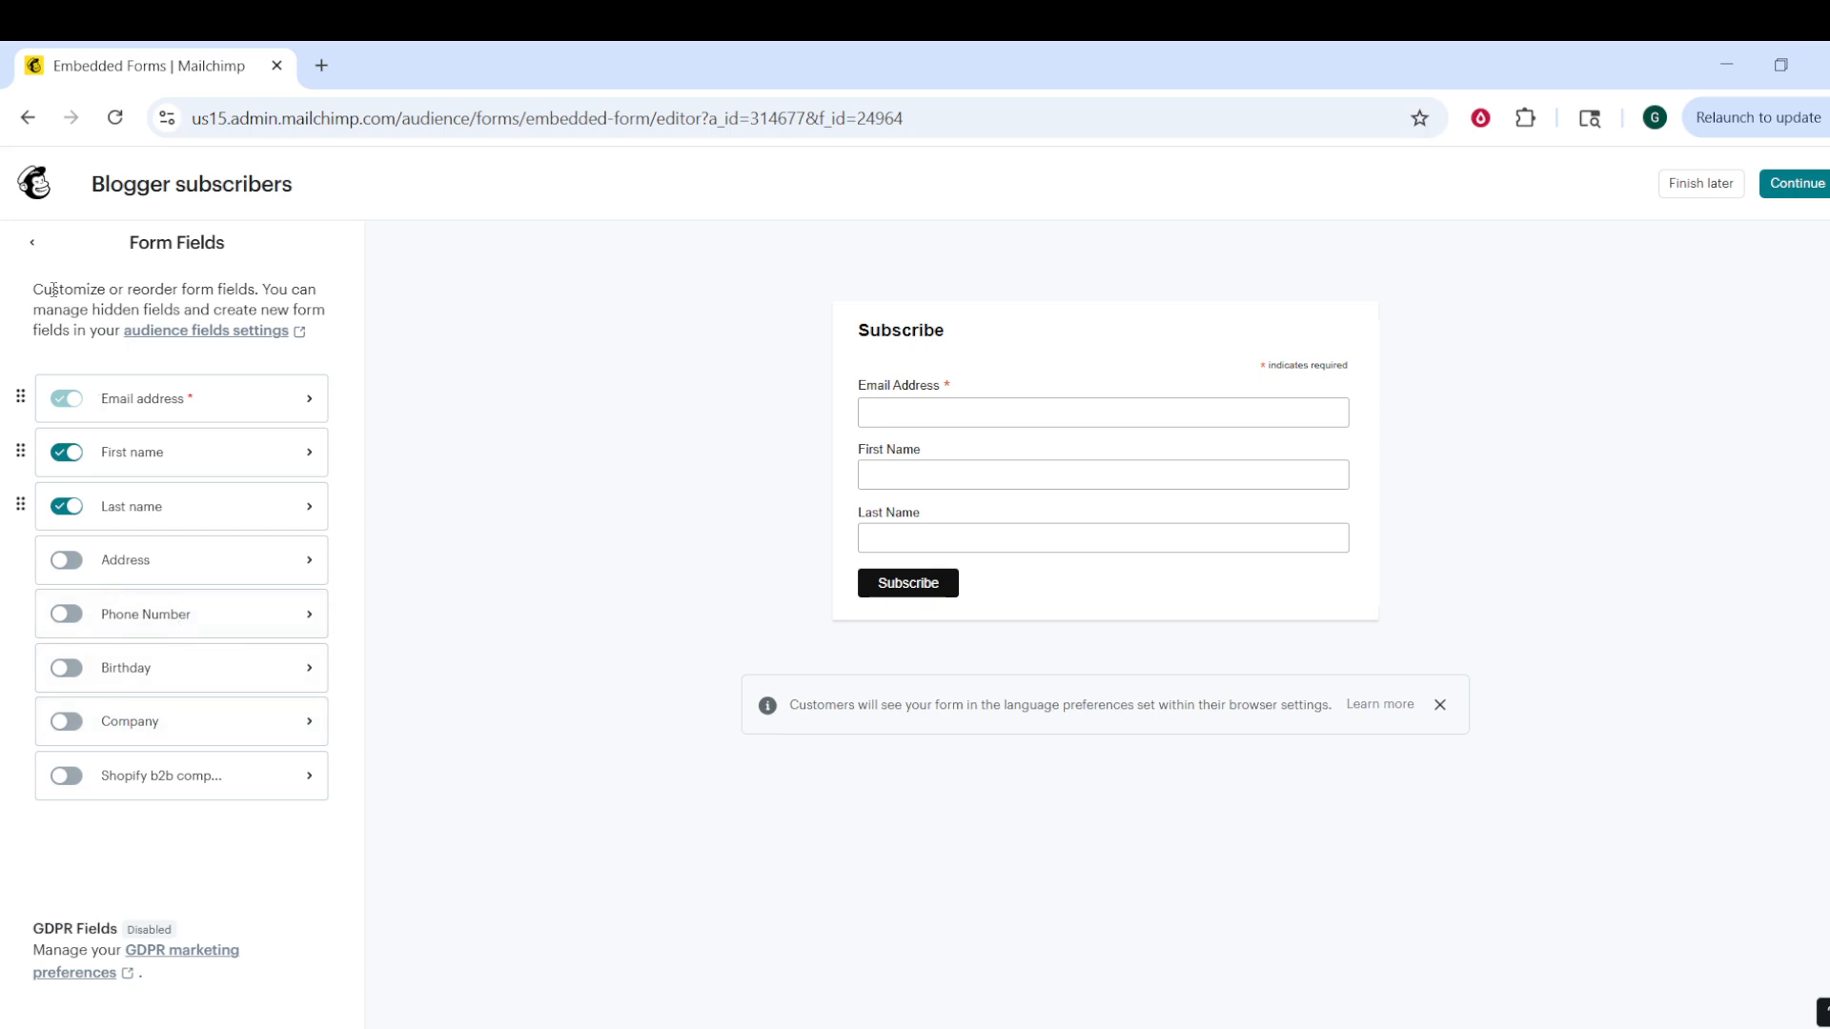
{"action": "left_click", "coordinate": [32, 243]}
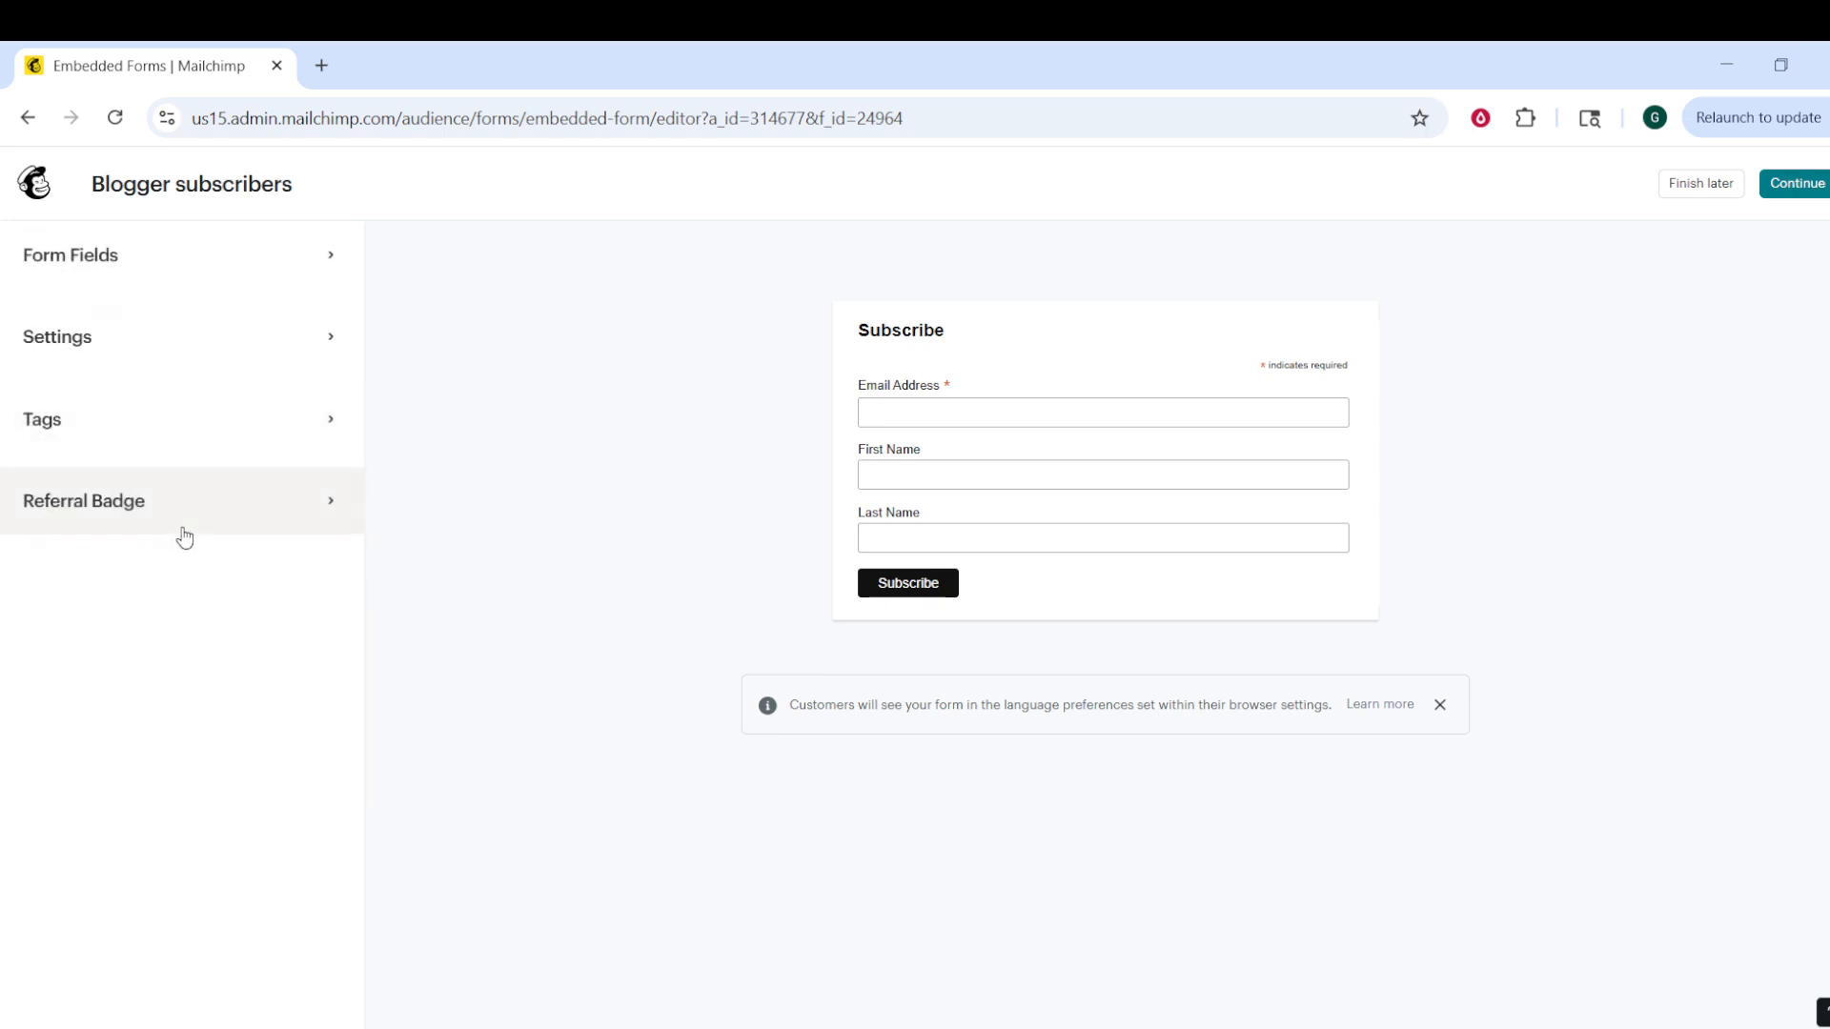
{"action": "left_click", "coordinate": [164, 514]}
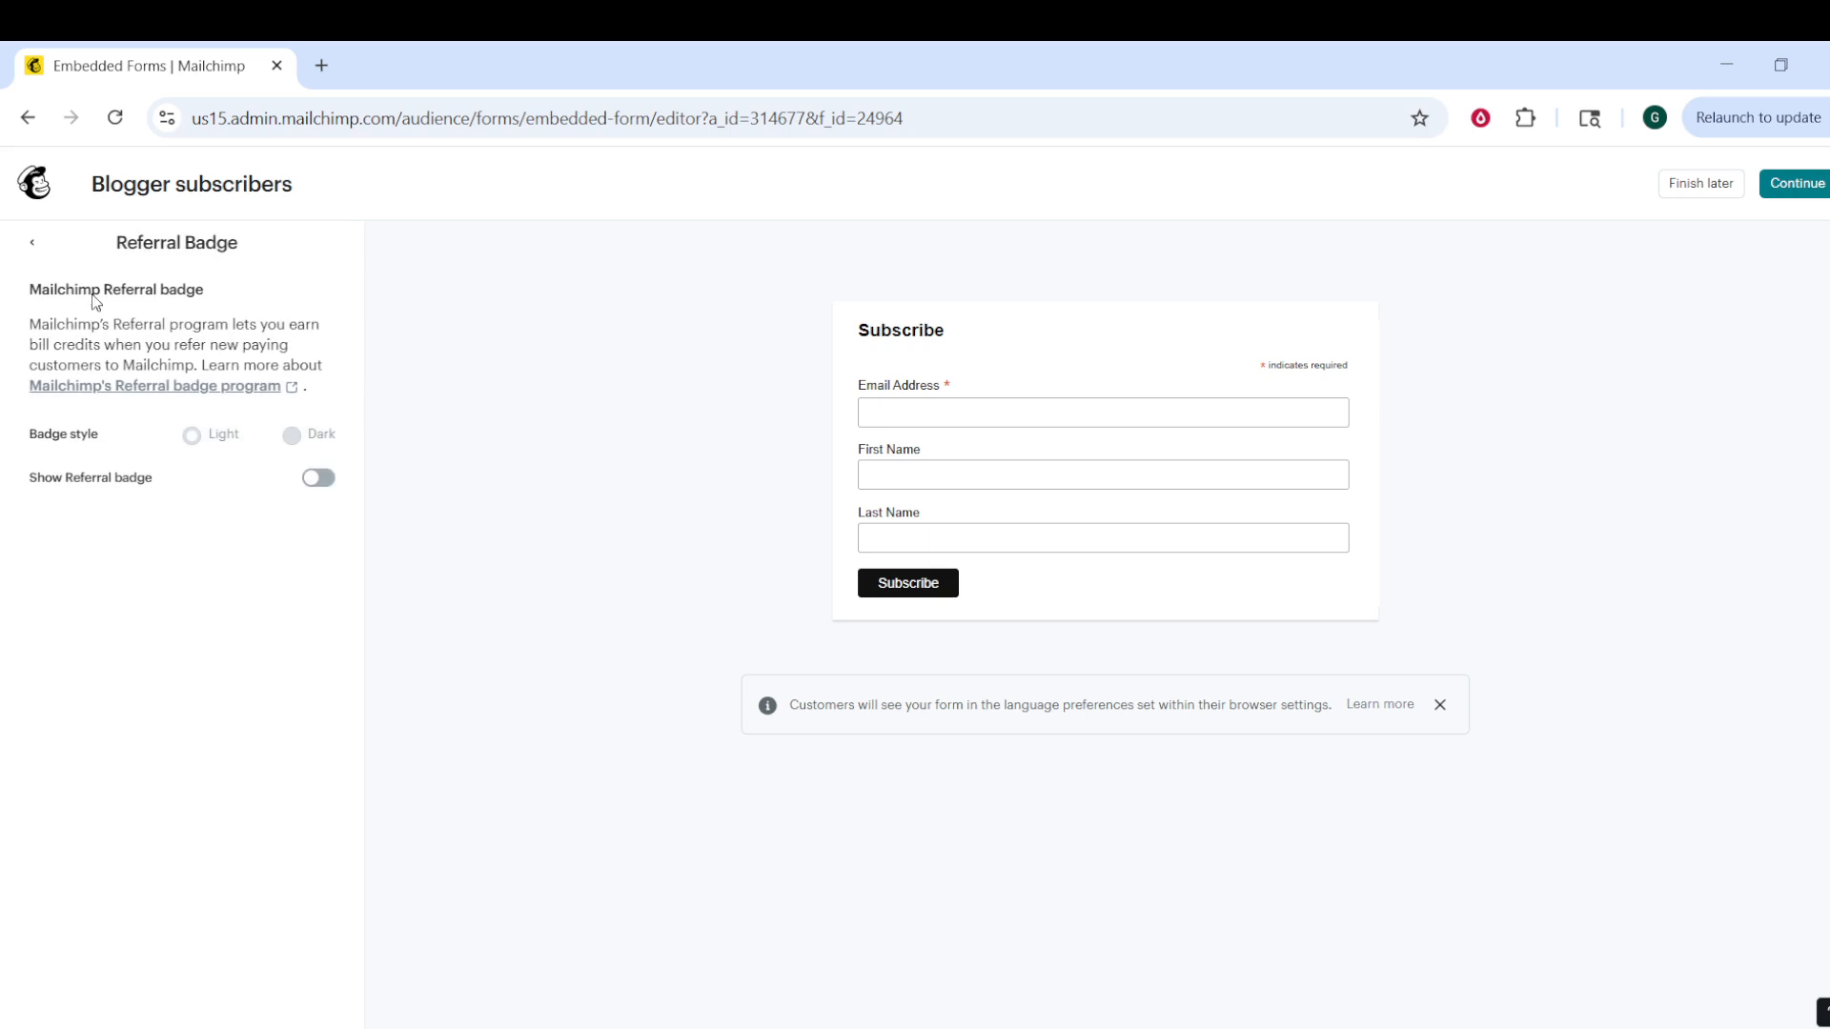
{"action": "left_click", "coordinate": [32, 243]}
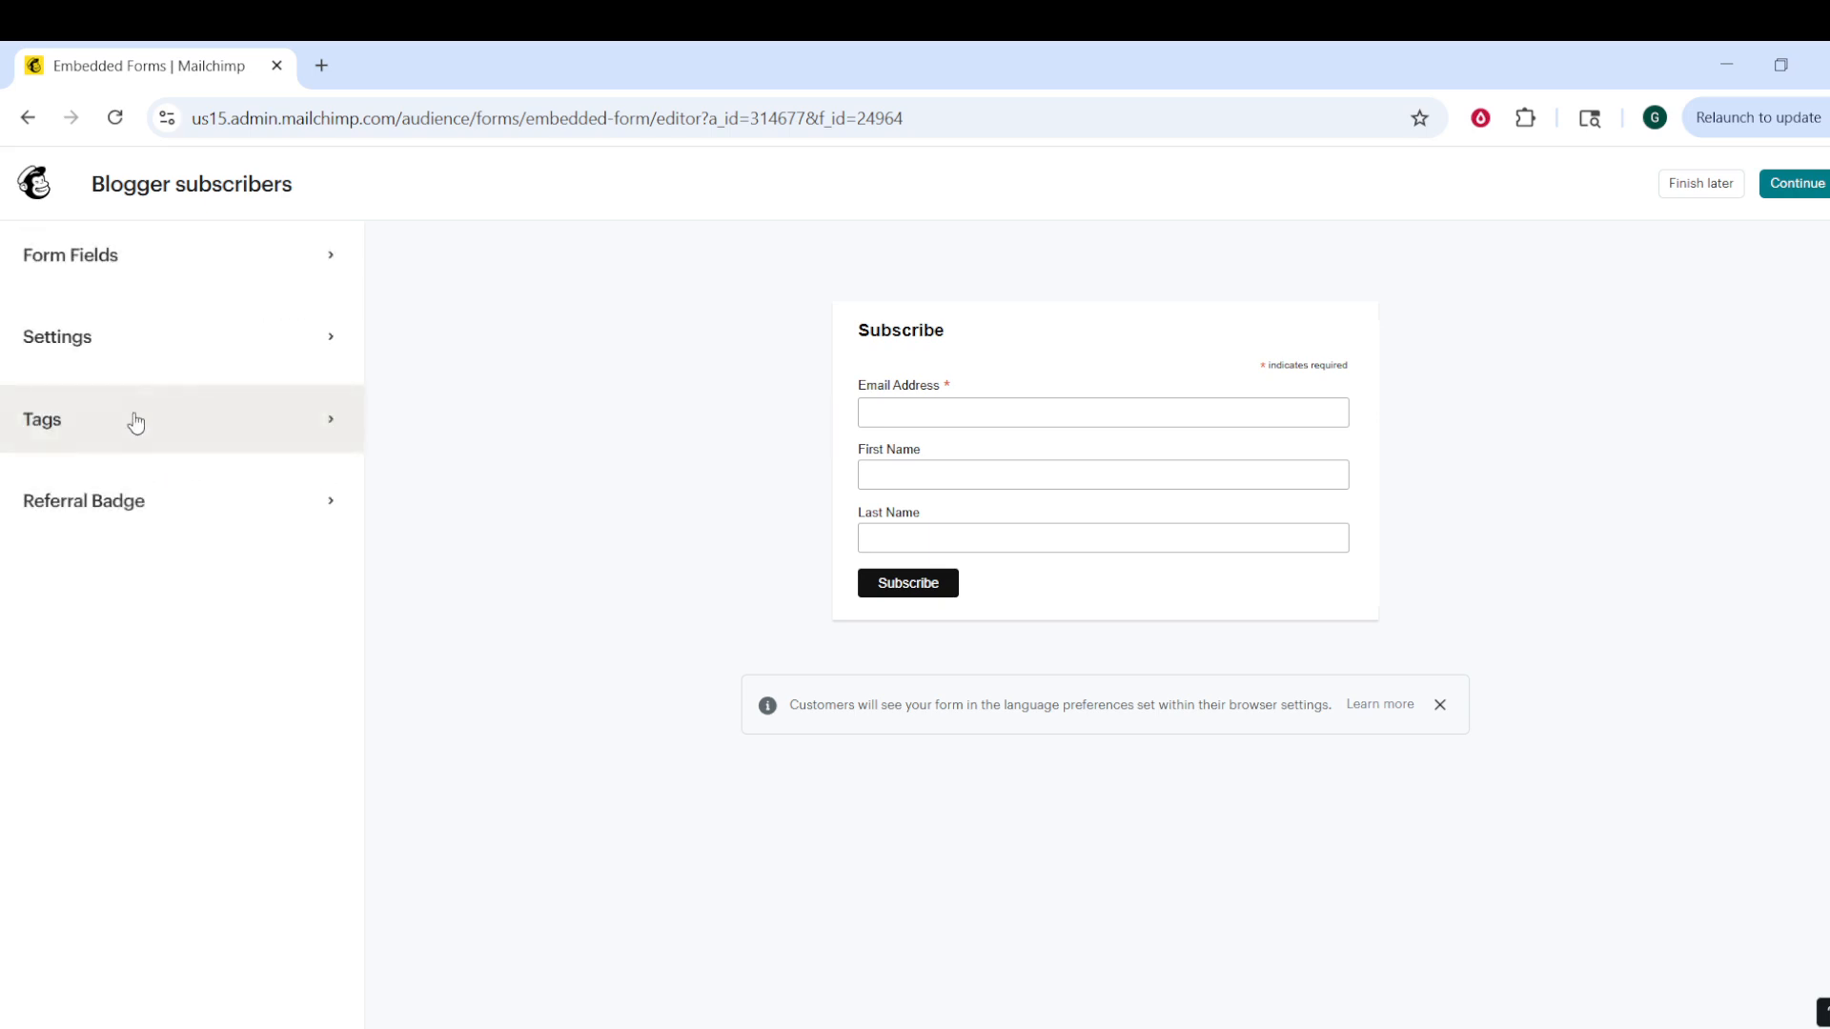
{"action": "left_click", "coordinate": [136, 423]}
{"action": "left_click", "coordinate": [145, 431]}
{"action": "left_click", "coordinate": [33, 244]}
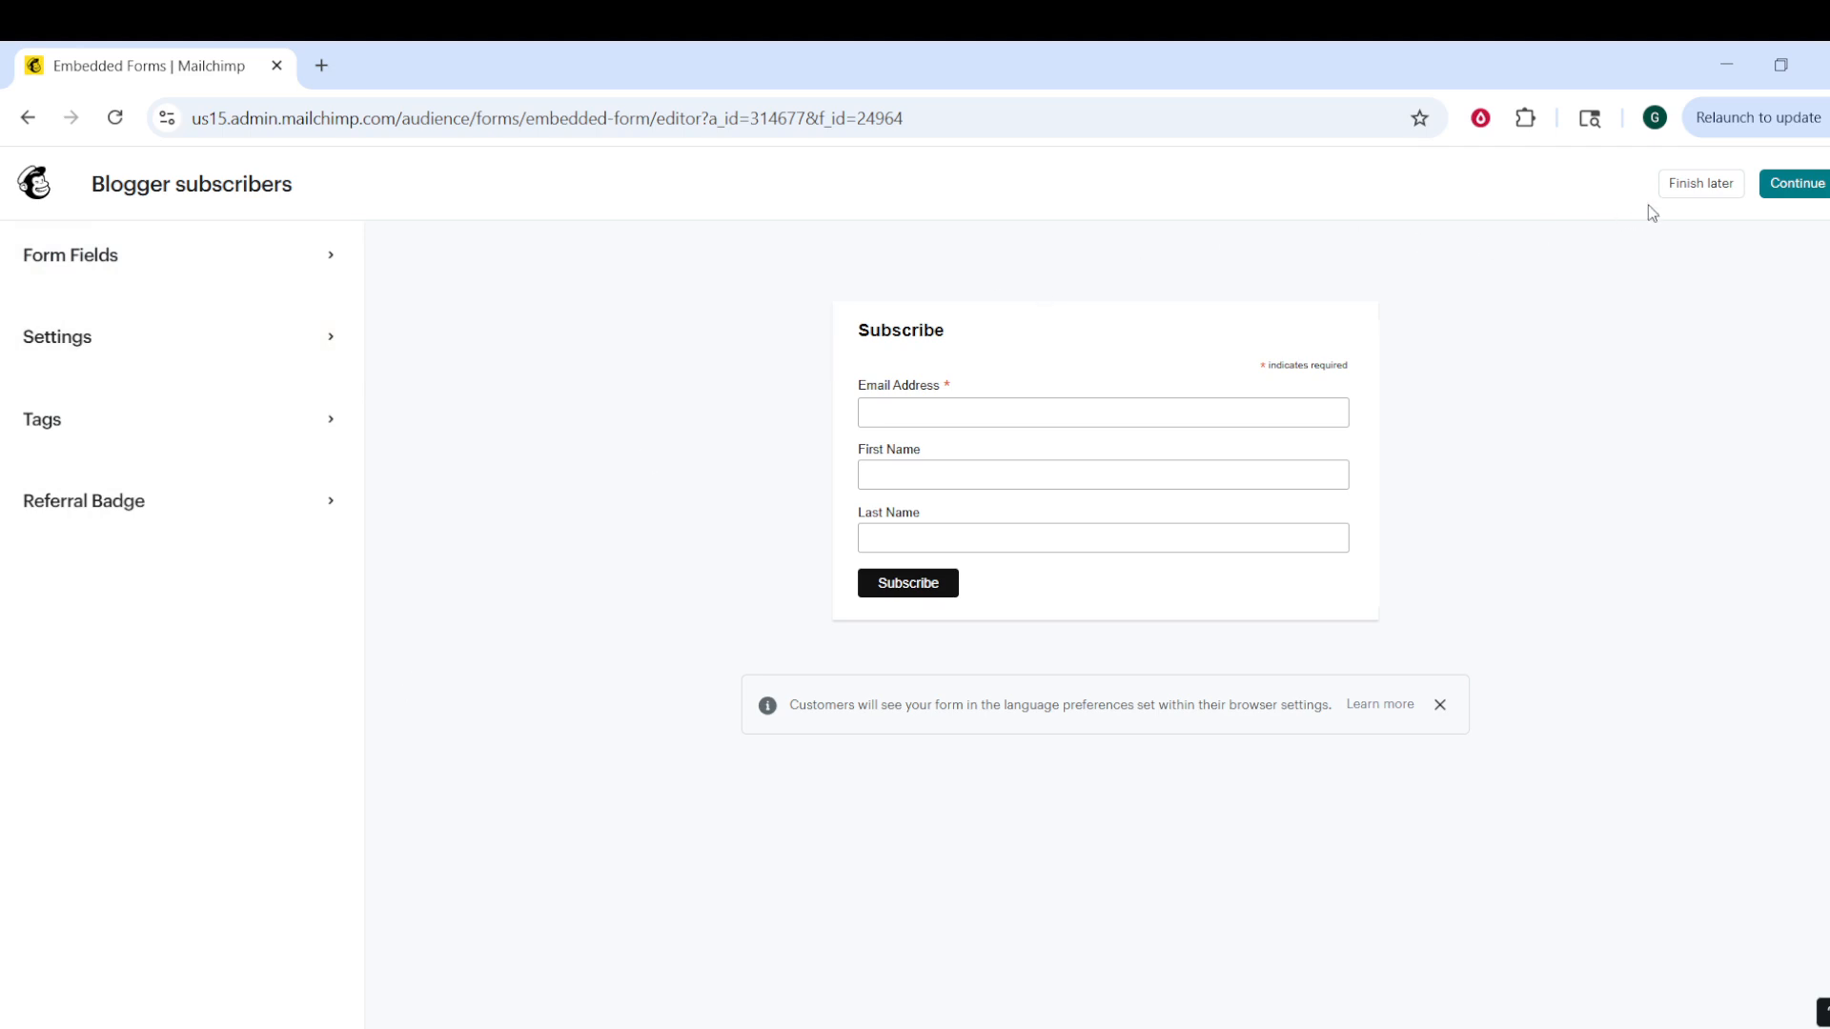
Step: Copy the finished form's embedded form code and go to the list of all forms
{"action": "left_click", "coordinate": [1778, 190]}
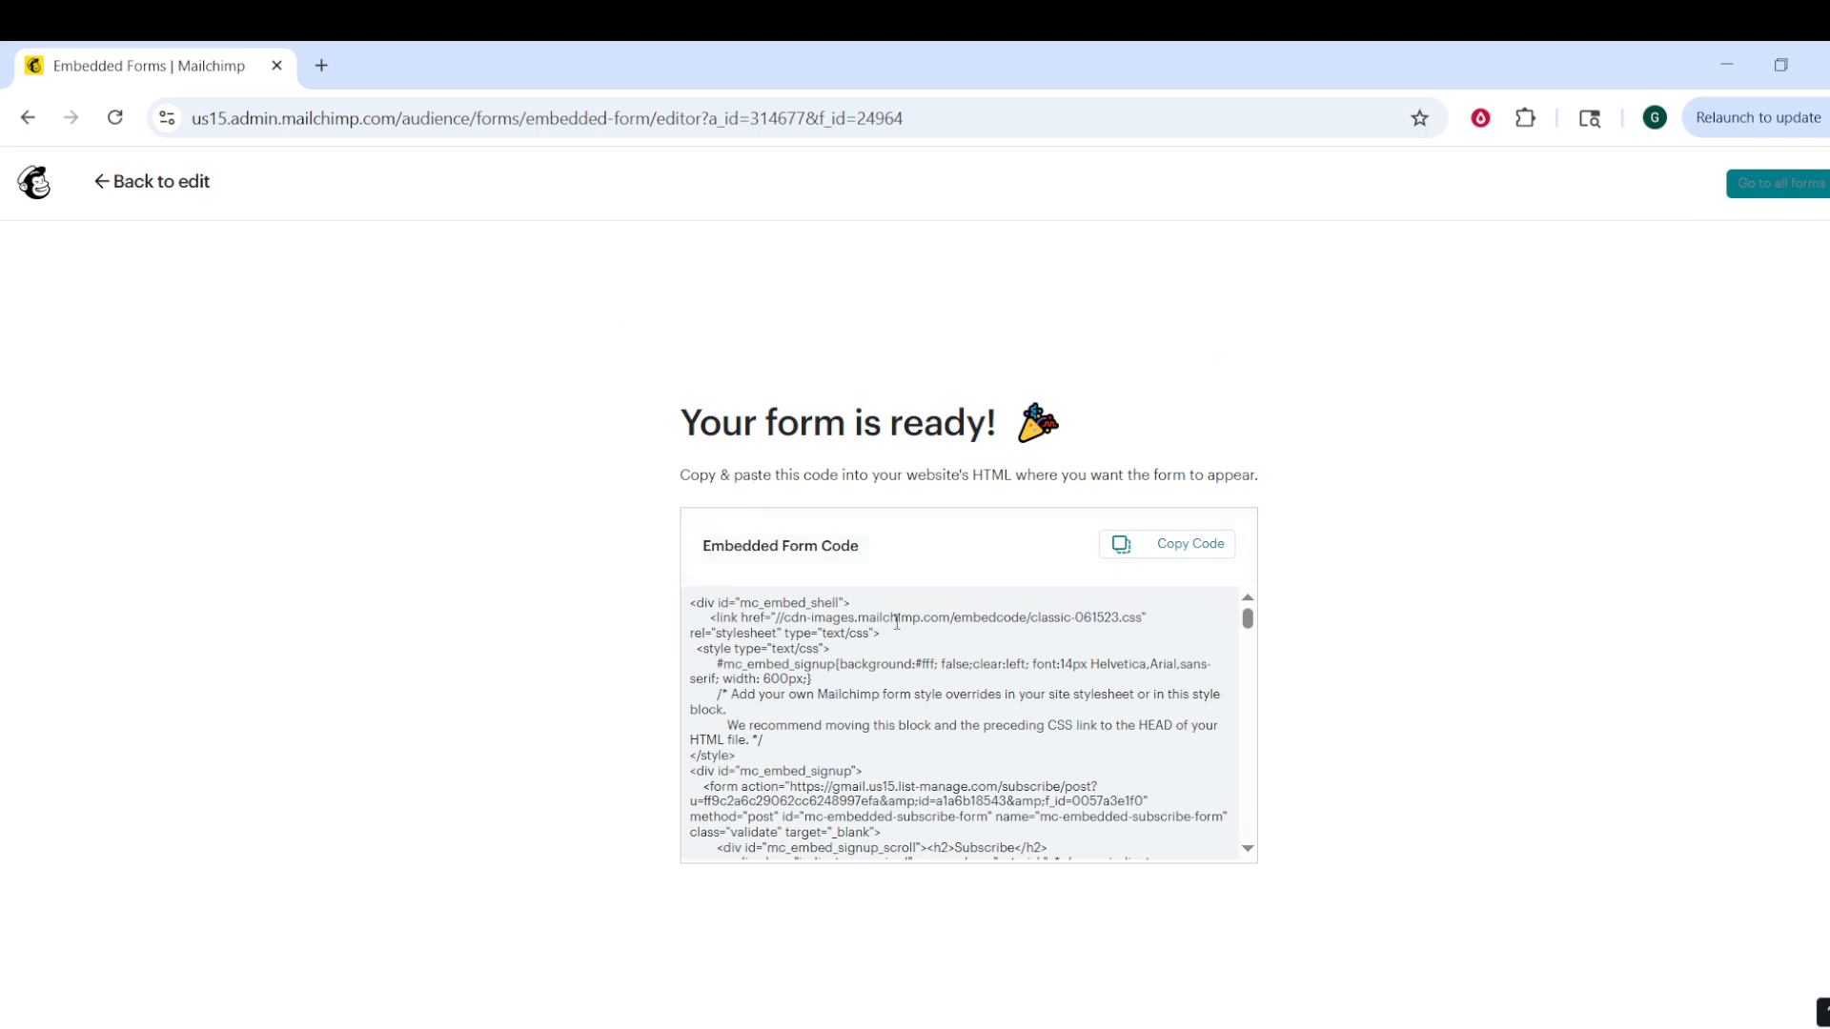
{"action": "scroll", "coordinate": [897, 621], "scroll_direction": "down", "scroll_amount": 10}
{"action": "scroll", "coordinate": [935, 792], "scroll_direction": "down", "scroll_amount": 5}
{"action": "scroll", "coordinate": [919, 693], "scroll_direction": "down", "scroll_amount": 8}
{"action": "scroll", "coordinate": [940, 713], "scroll_direction": "down", "scroll_amount": 10}
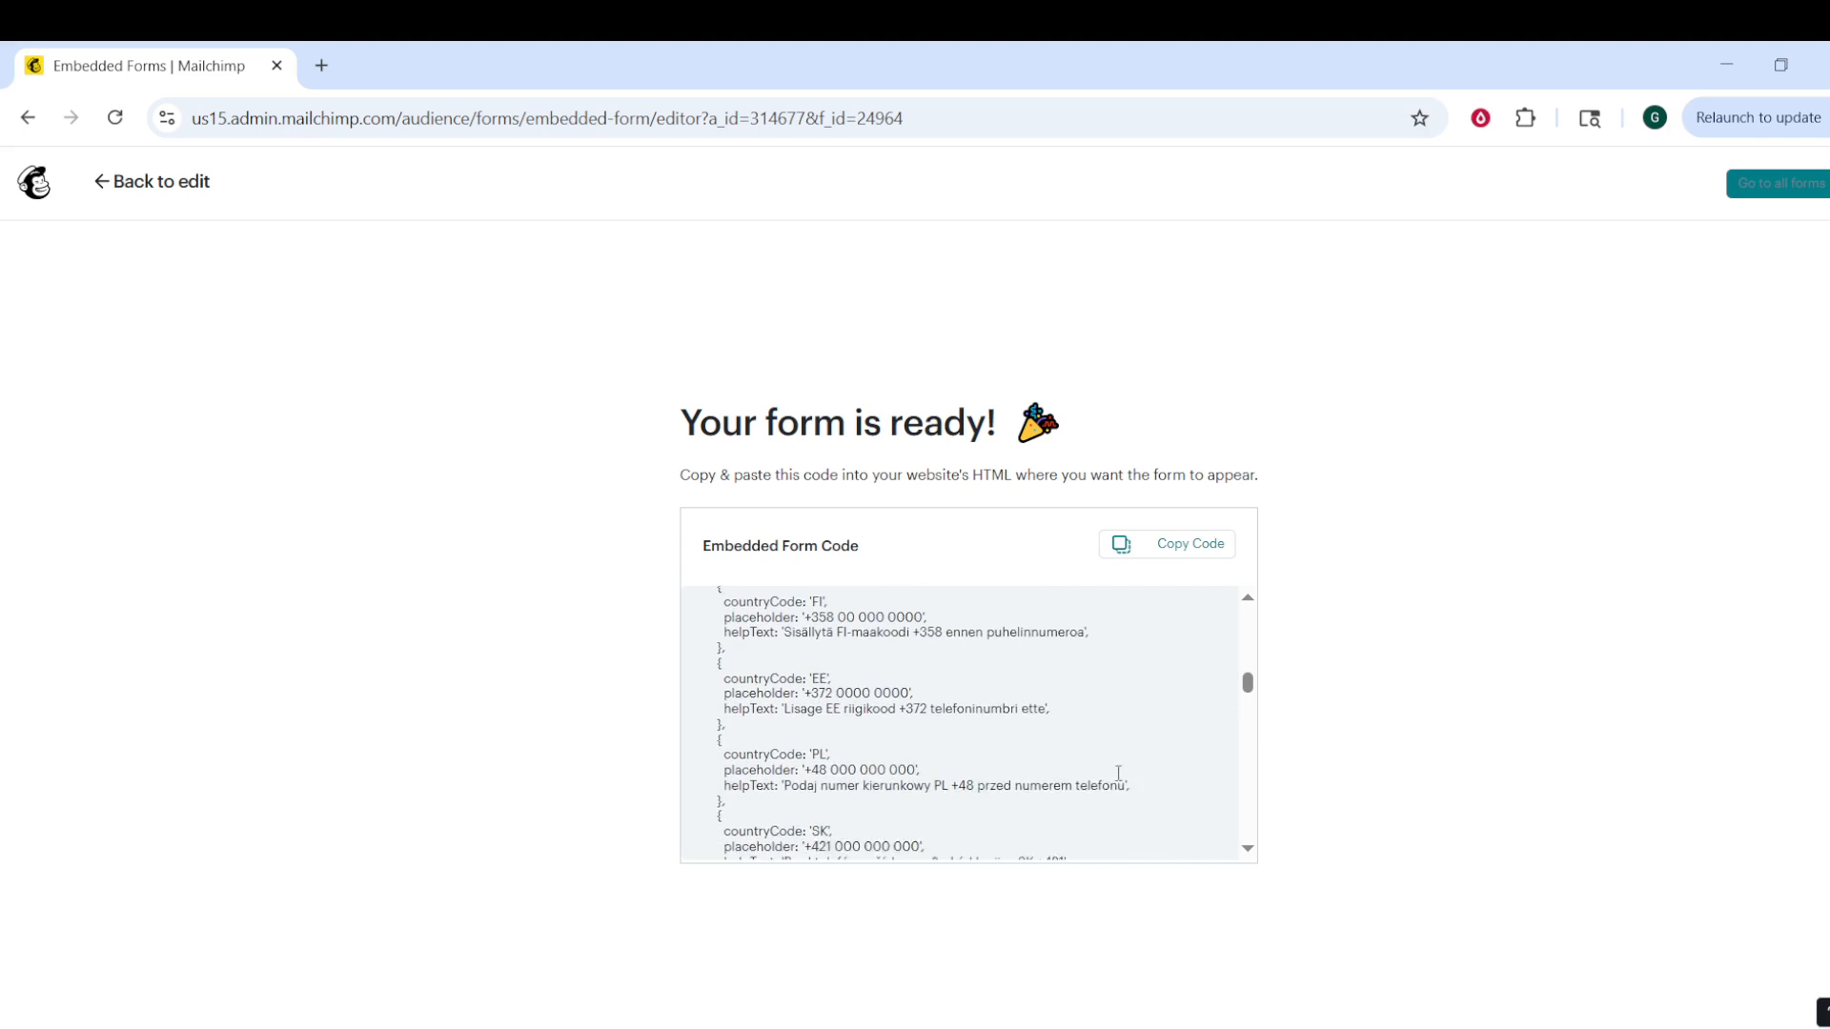
{"action": "scroll", "coordinate": [1118, 773], "scroll_direction": "down", "scroll_amount": 5}
{"action": "left_click_drag", "start_coordinate": [1249, 710], "coordinate": [1259, 850]}
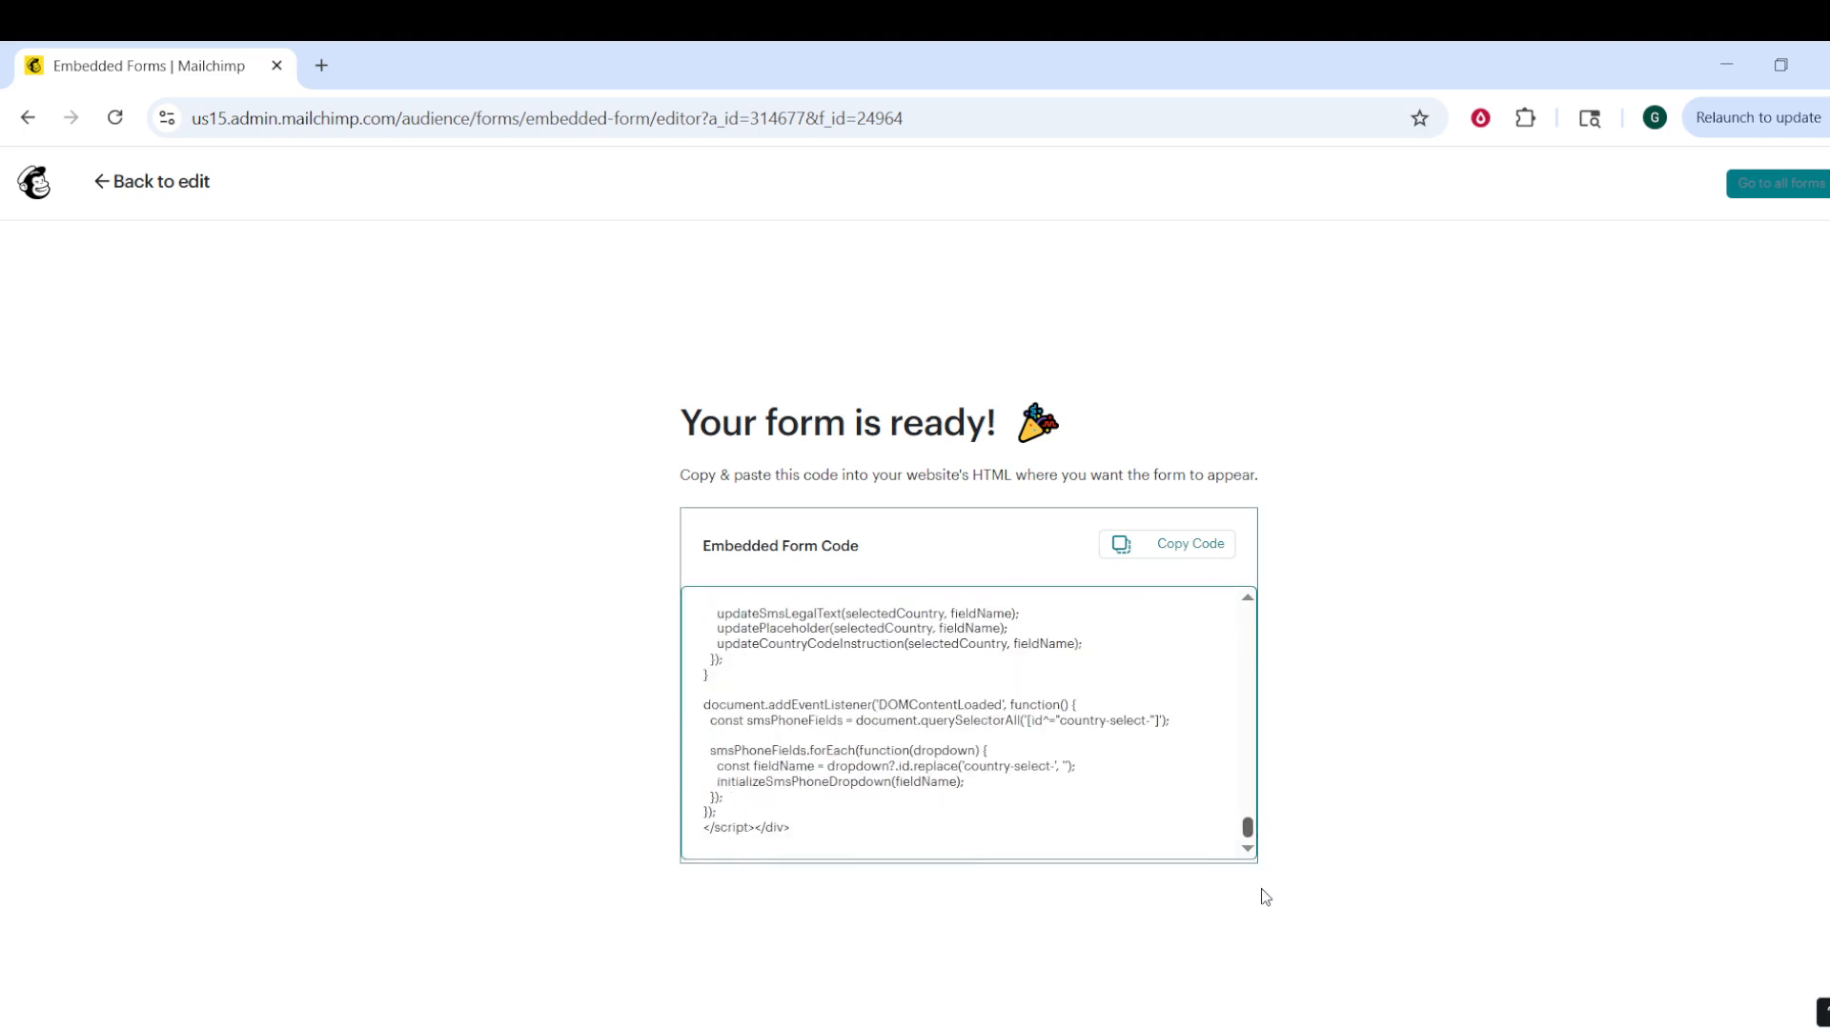
{"action": "left_click_drag", "start_coordinate": [1251, 843], "coordinate": [1283, 594]}
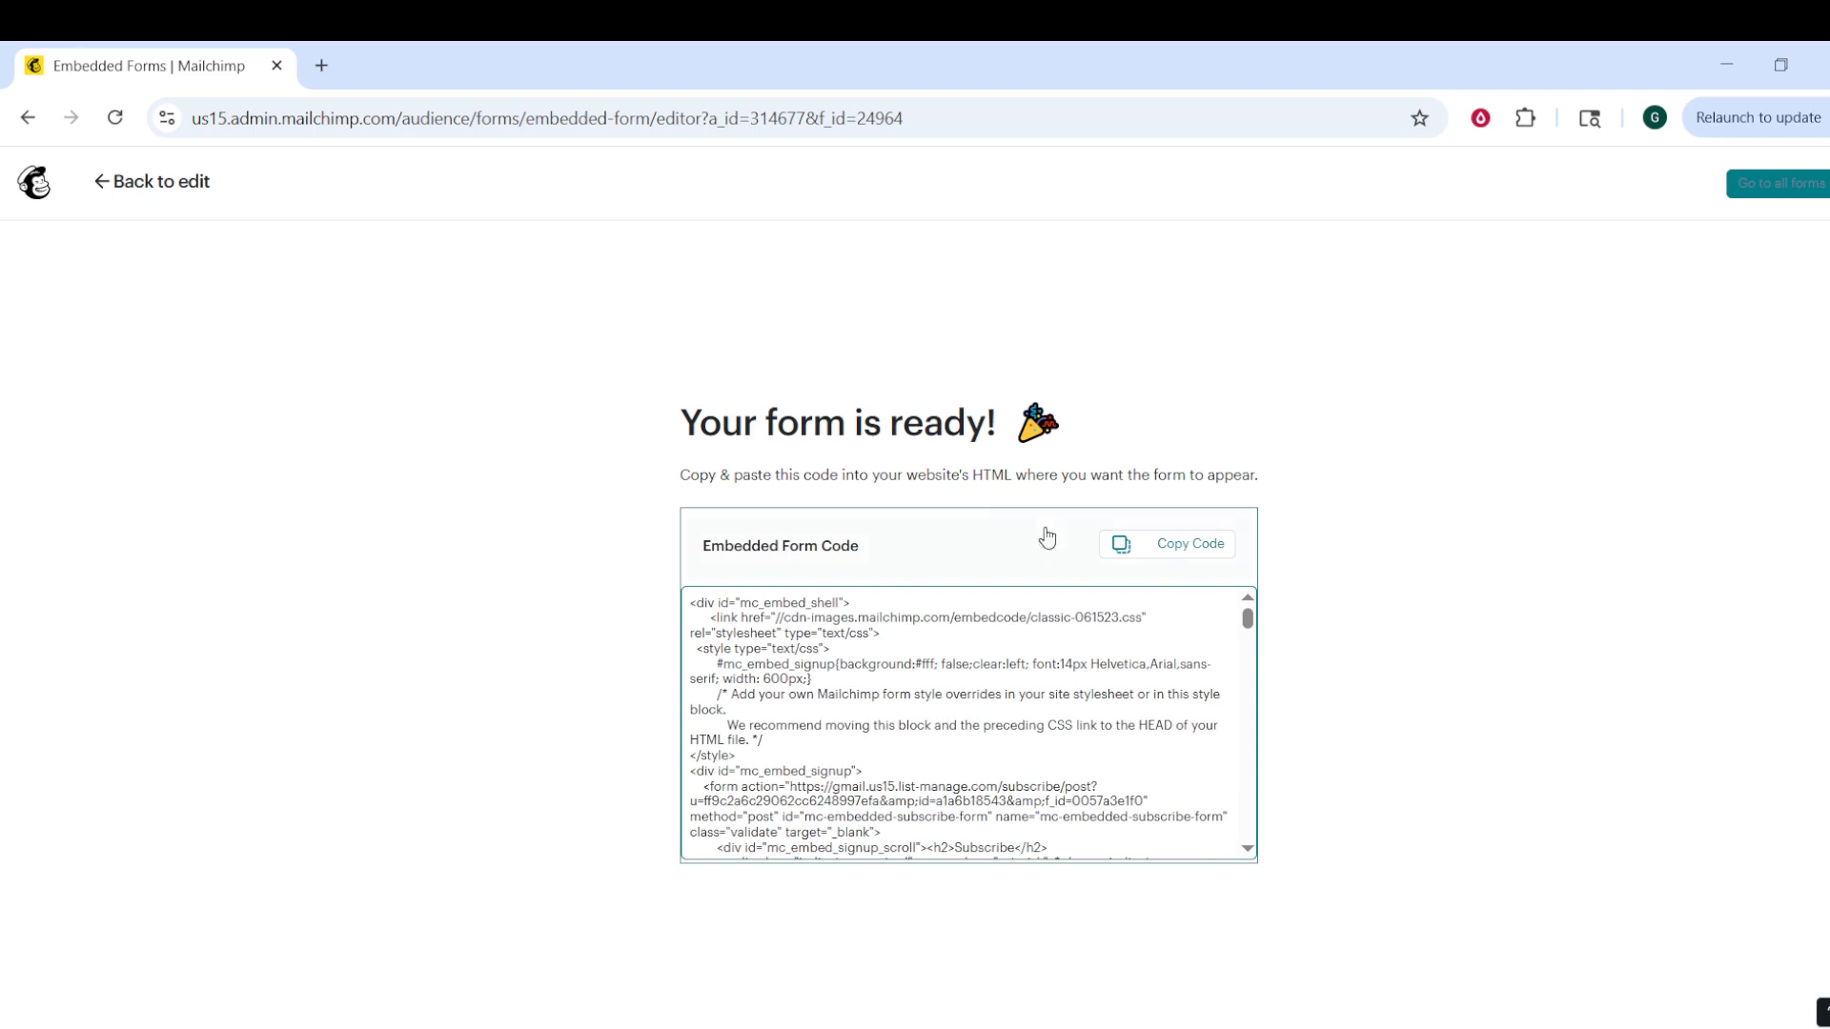
{"action": "left_click", "coordinate": [1196, 558]}
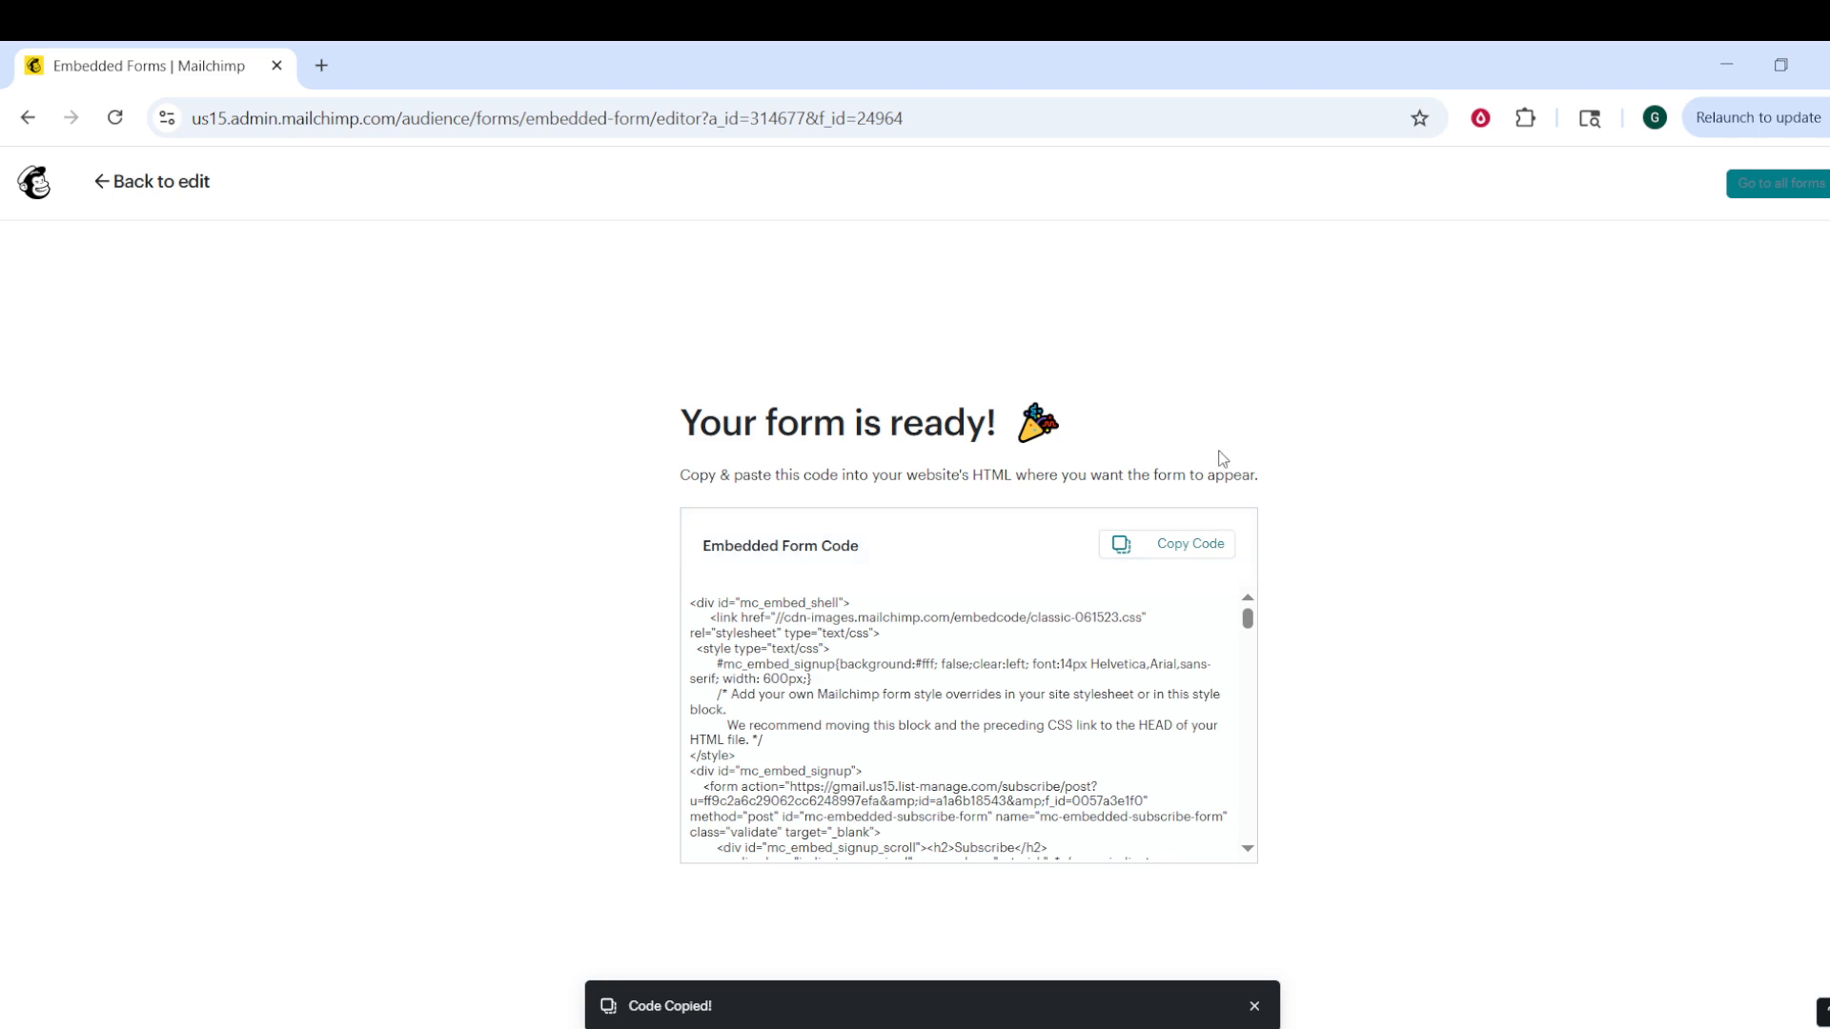
{"action": "left_click", "coordinate": [1763, 186]}
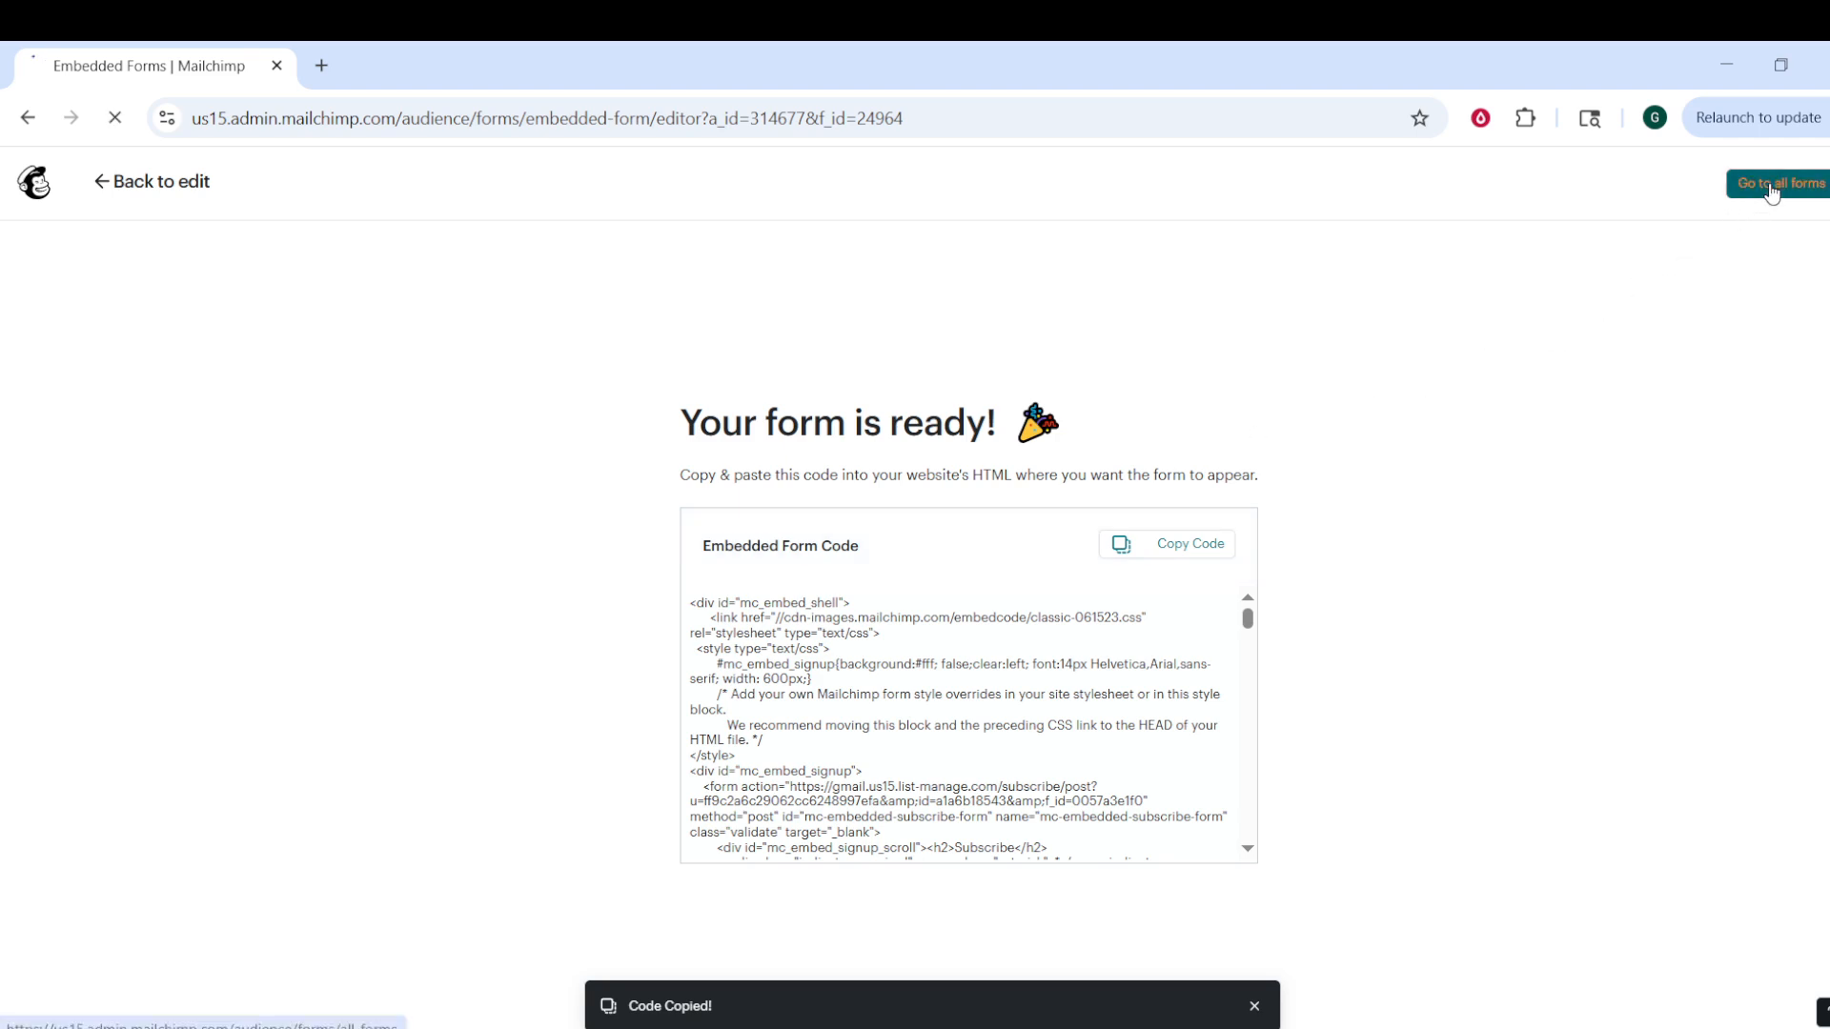